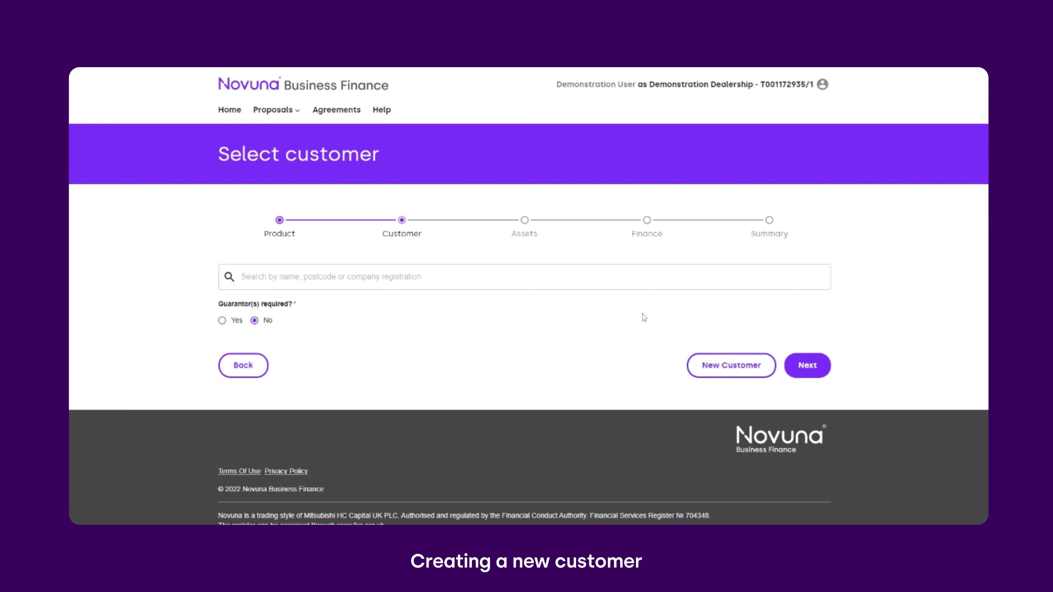
# Start a new customer record with customer type Private Limited Company.
pyautogui.click(711, 367)
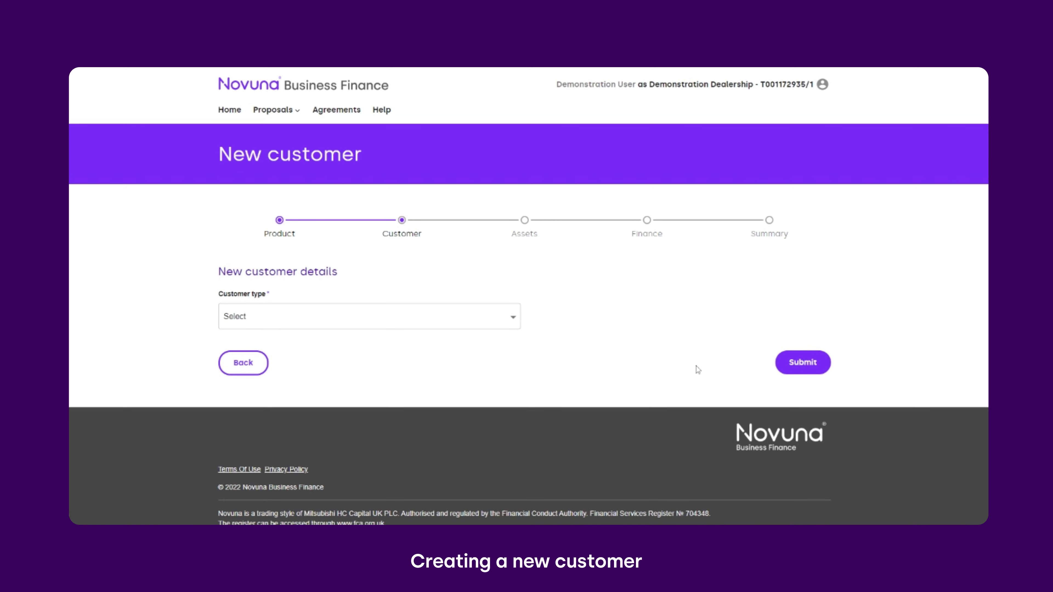
pyautogui.click(461, 321)
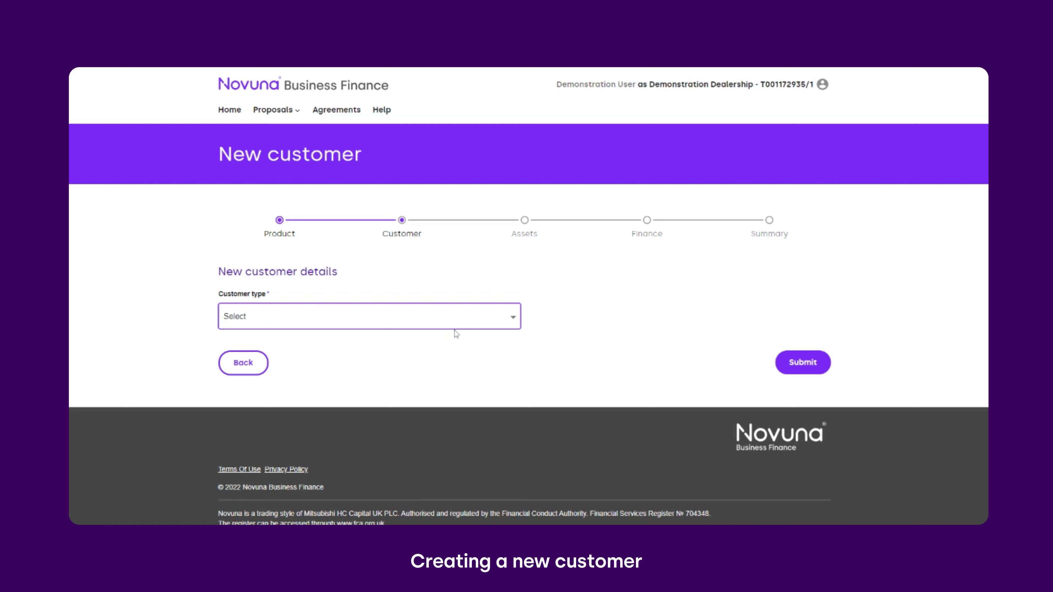
pyautogui.click(453, 345)
# Set the company's industry type to Manufacturing.
pyautogui.click(454, 344)
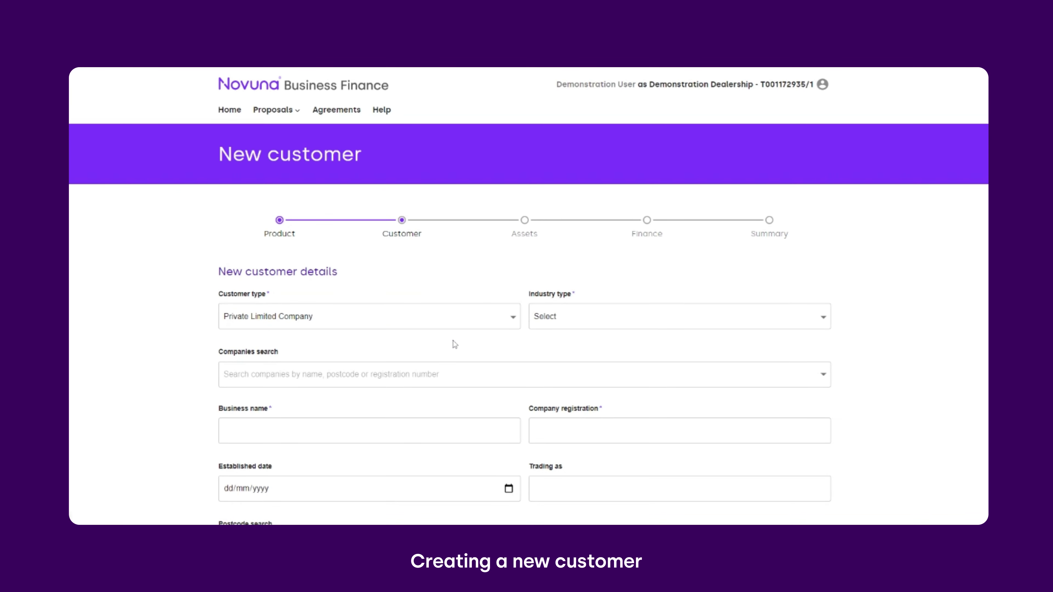
pyautogui.scroll(-1, 455, 344)
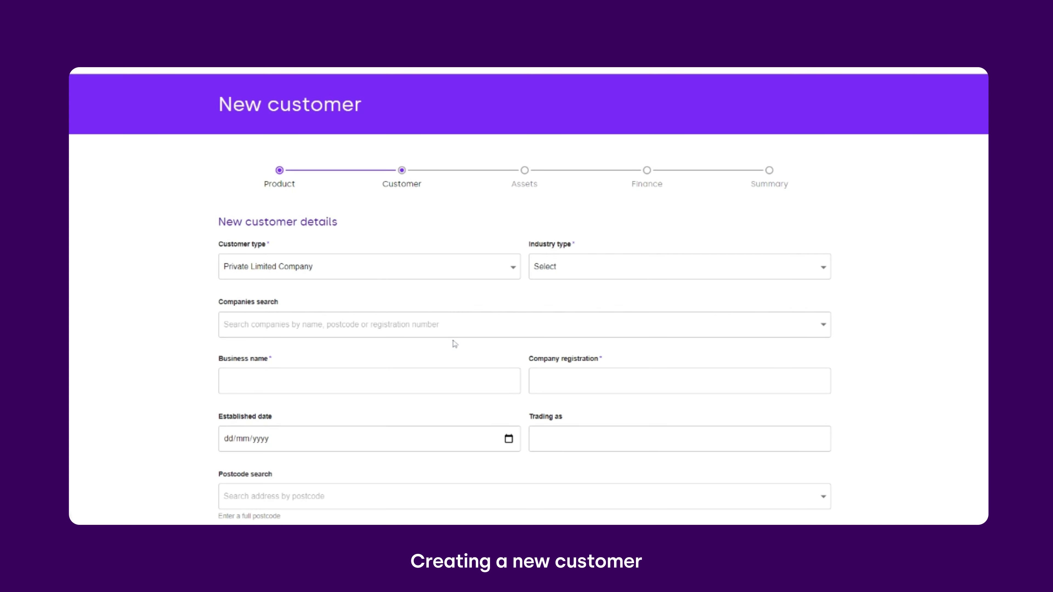
pyautogui.scroll(-1, 455, 344)
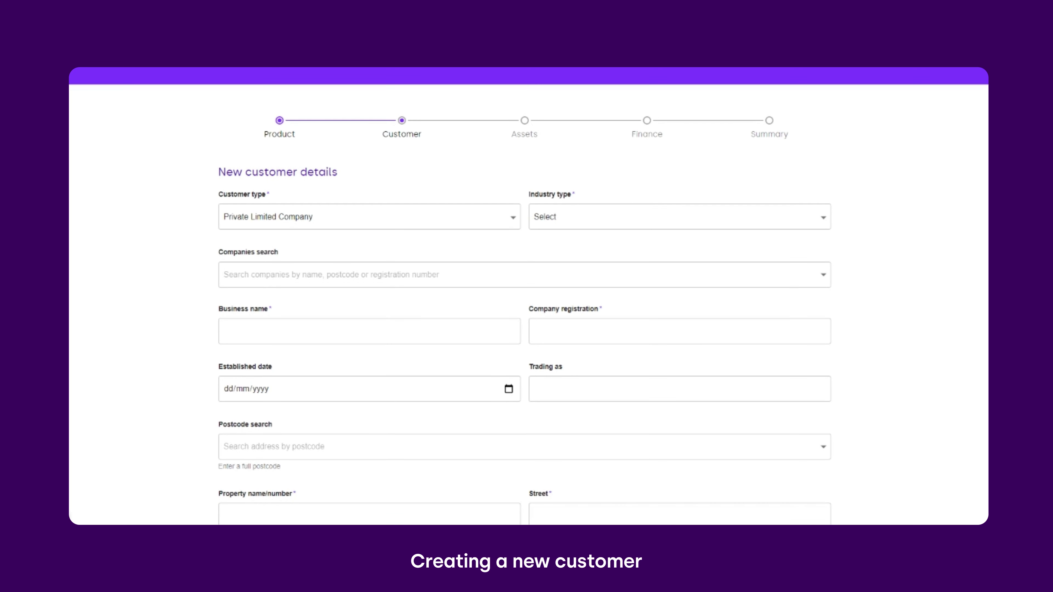
pyautogui.click(560, 228)
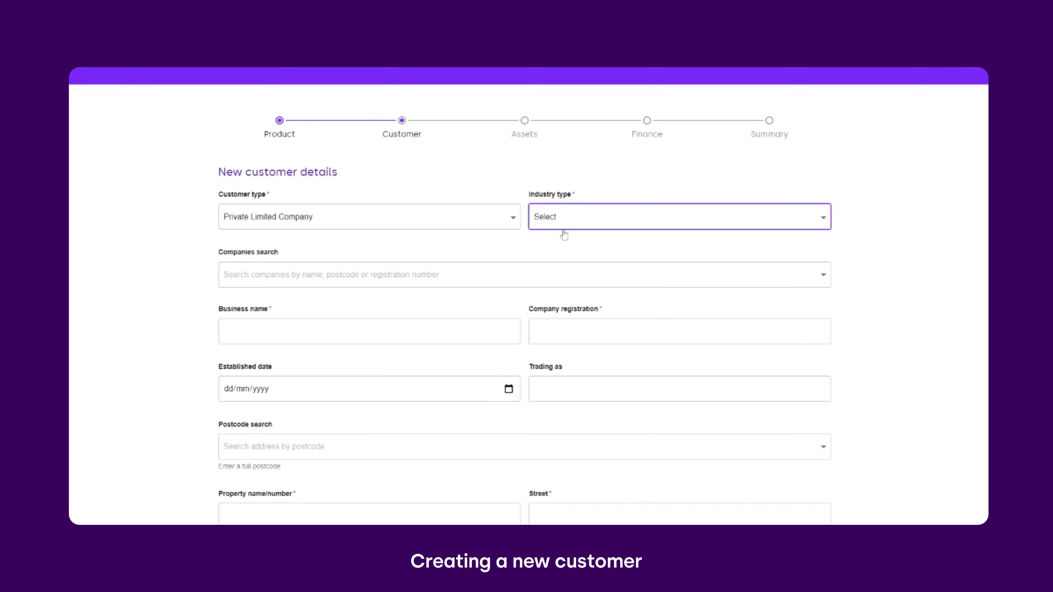
pyautogui.press('m')
pyautogui.click(387, 302)
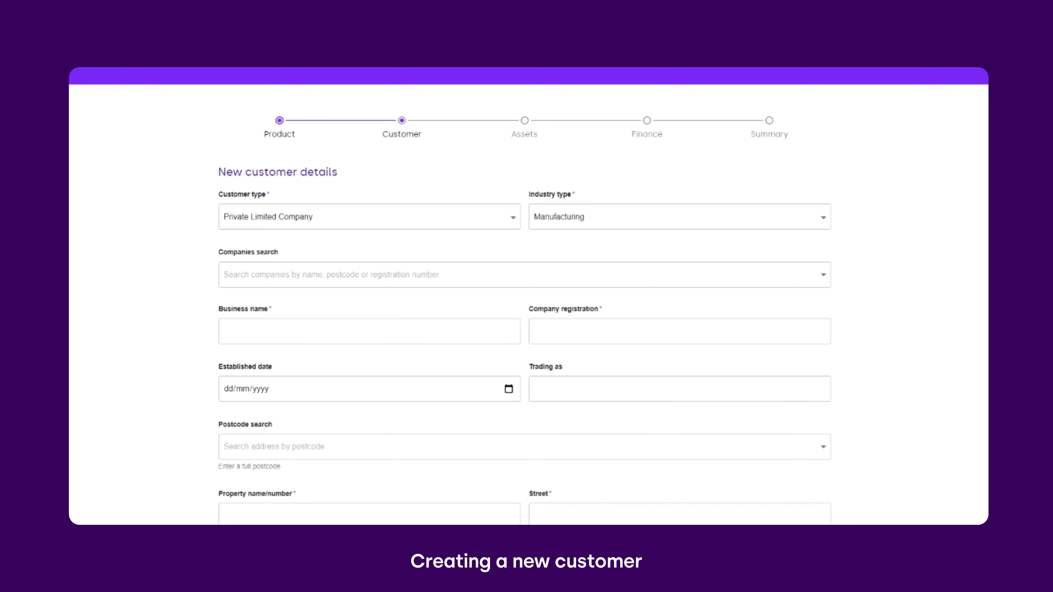
# Enter business name British Fabrics Ltd, registration 01847583 and established date 10/05/2006.
pyautogui.scroll(-1, 526, 290)
pyautogui.click(266, 282)
pyautogui.write('British Fabrics Ltd')
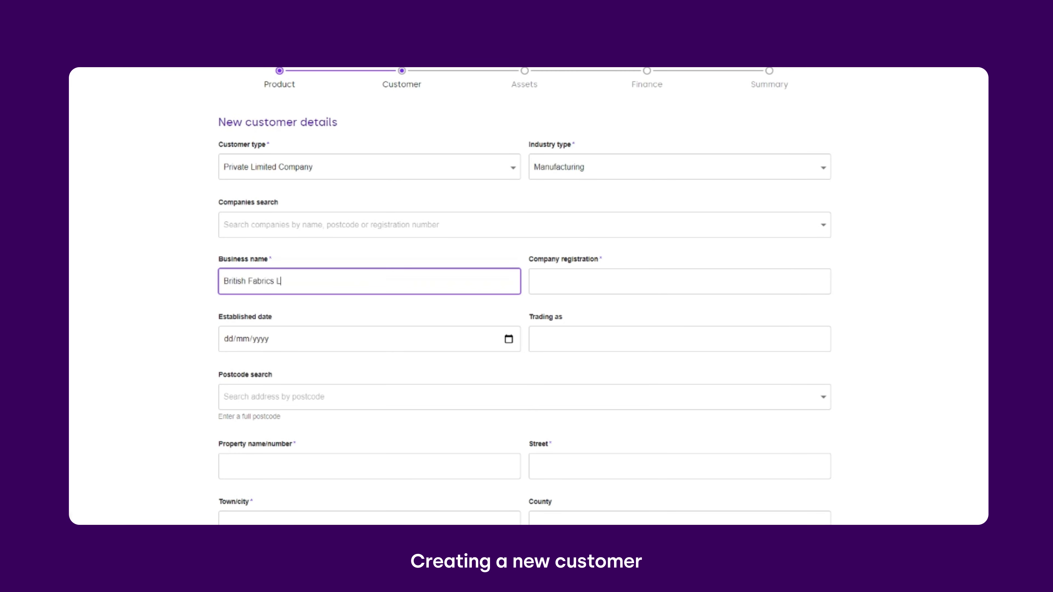
pyautogui.press('Tab')
pyautogui.write('01847583')
pyautogui.click(490, 313)
pyautogui.scroll(-1, 490, 313)
pyautogui.click(322, 298)
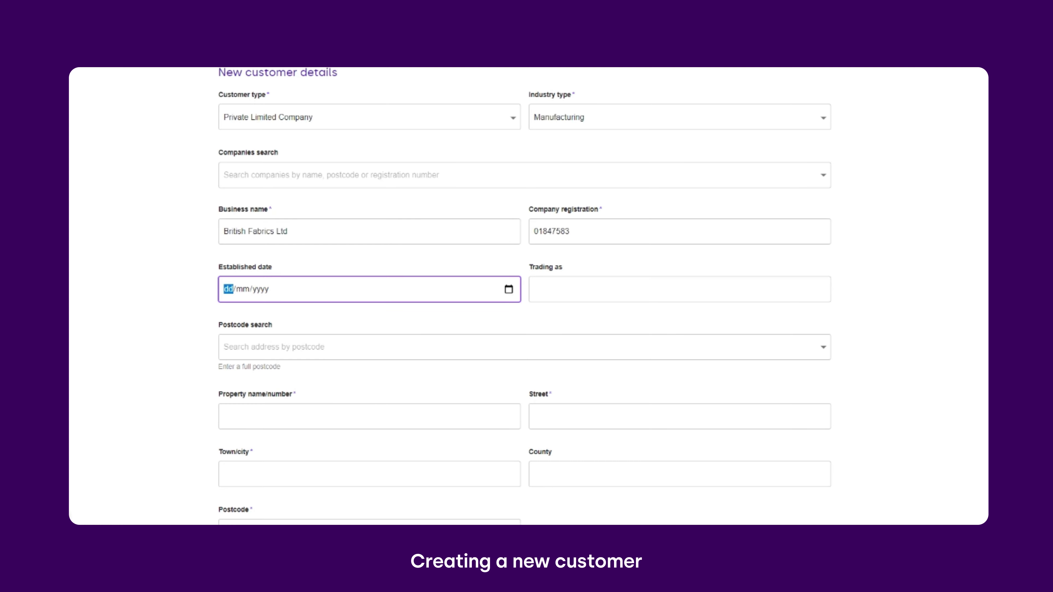
pyautogui.write('10052006')
pyautogui.press('Tab')
# Fill in the company's property, street, town and postcode.
pyautogui.scroll(-2, 526, 290)
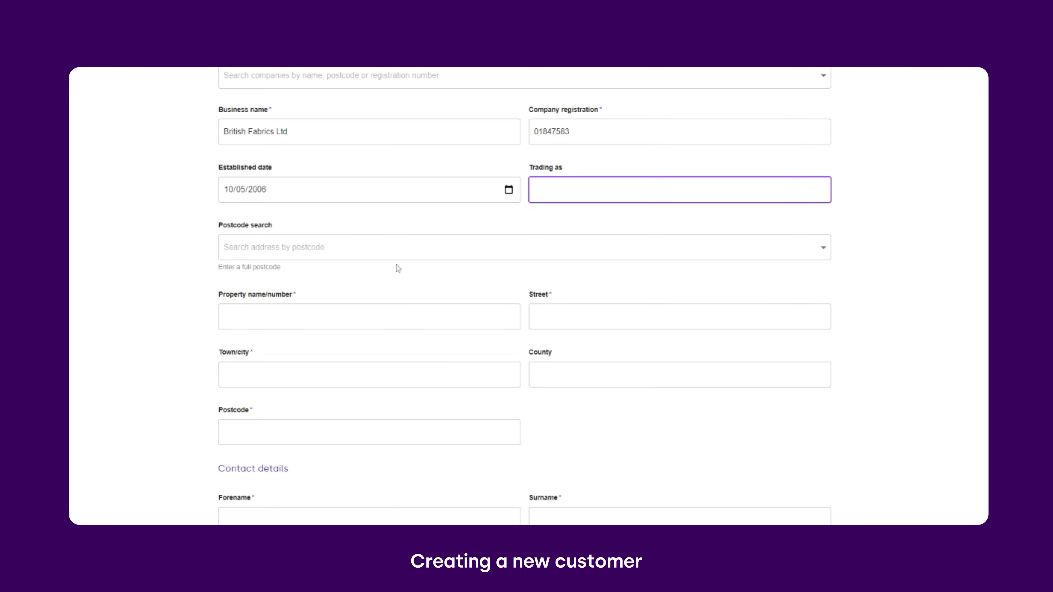
pyautogui.scroll(-1, 392, 287)
pyautogui.click(391, 275)
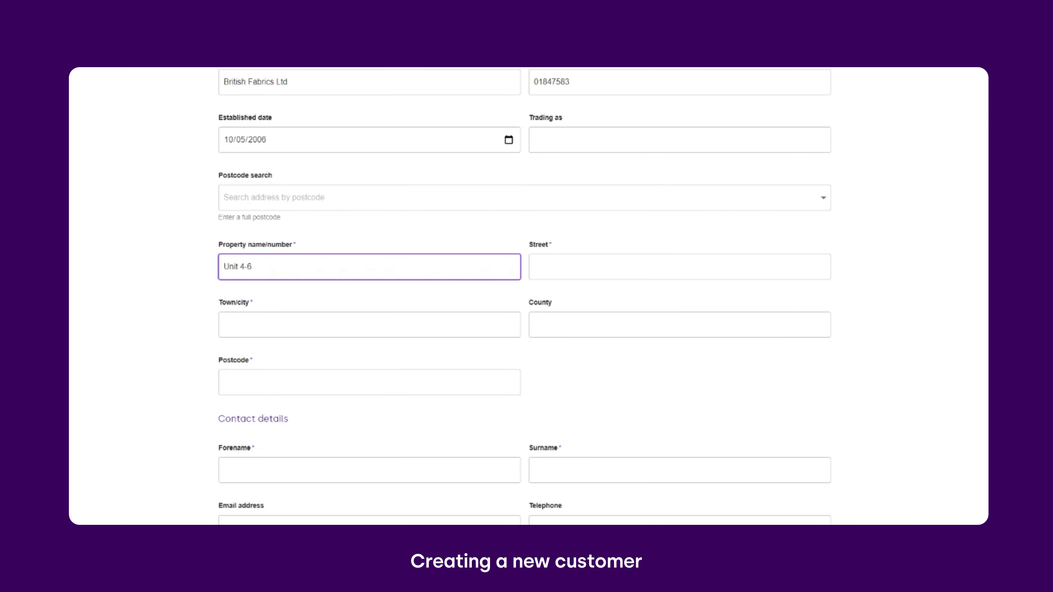
pyautogui.press('Tab')
pyautogui.press('Tab')
pyautogui.press('Tab')
pyautogui.press('Tab')
pyautogui.scroll(-3, 518, 364)
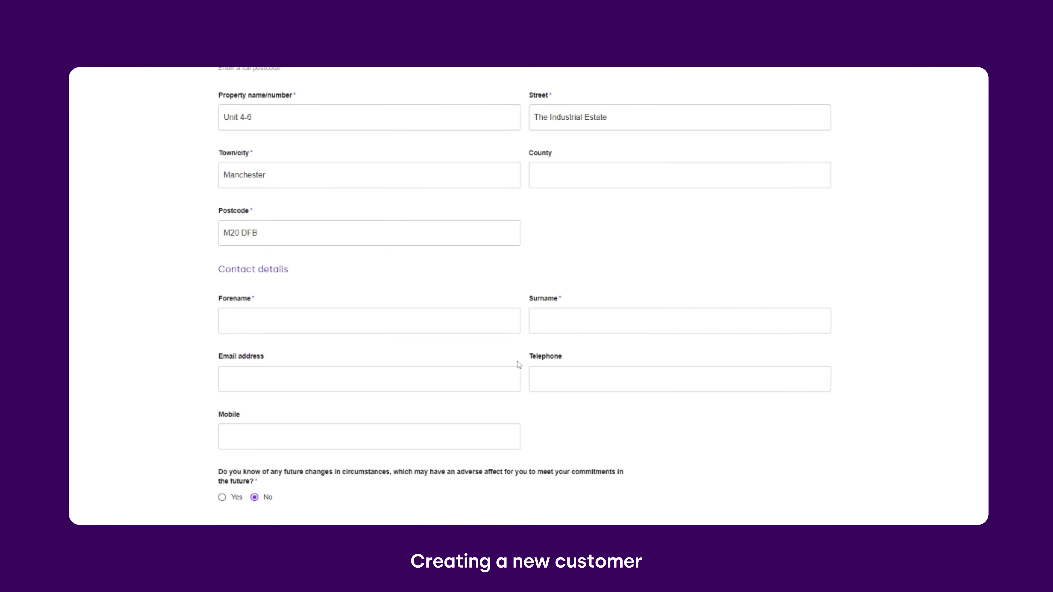
# Enter the contact's forename and surname.
pyautogui.press('Tab')
pyautogui.press('Tab')
pyautogui.press('Tab')
pyautogui.press('Tab')
pyautogui.press('Tab')
pyautogui.scroll(-2, 547, 439)
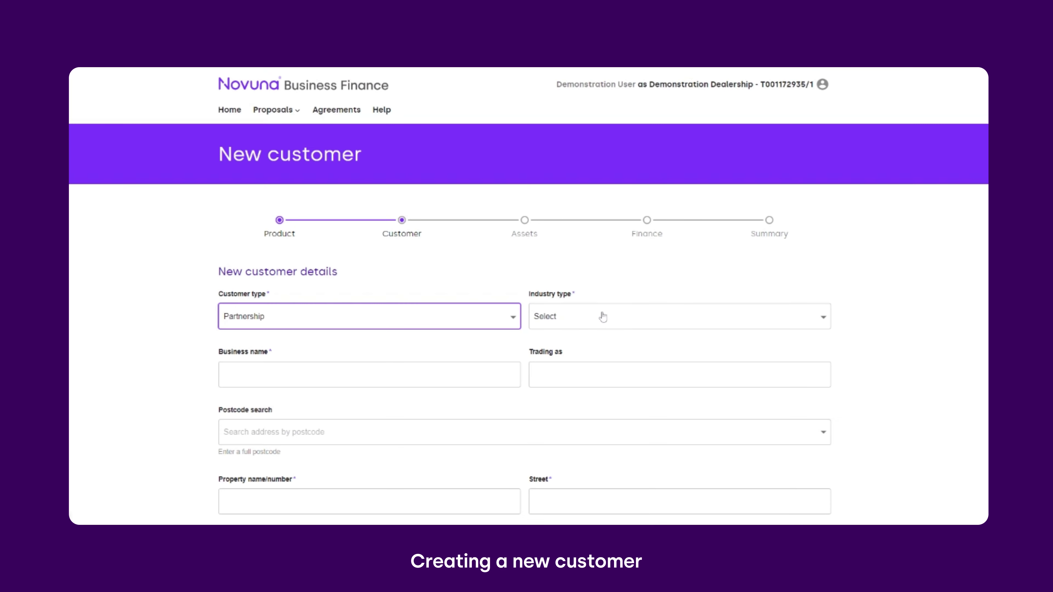
# Set industry type to Farming with 215 acres owned and 24 rented.
pyautogui.click(602, 316)
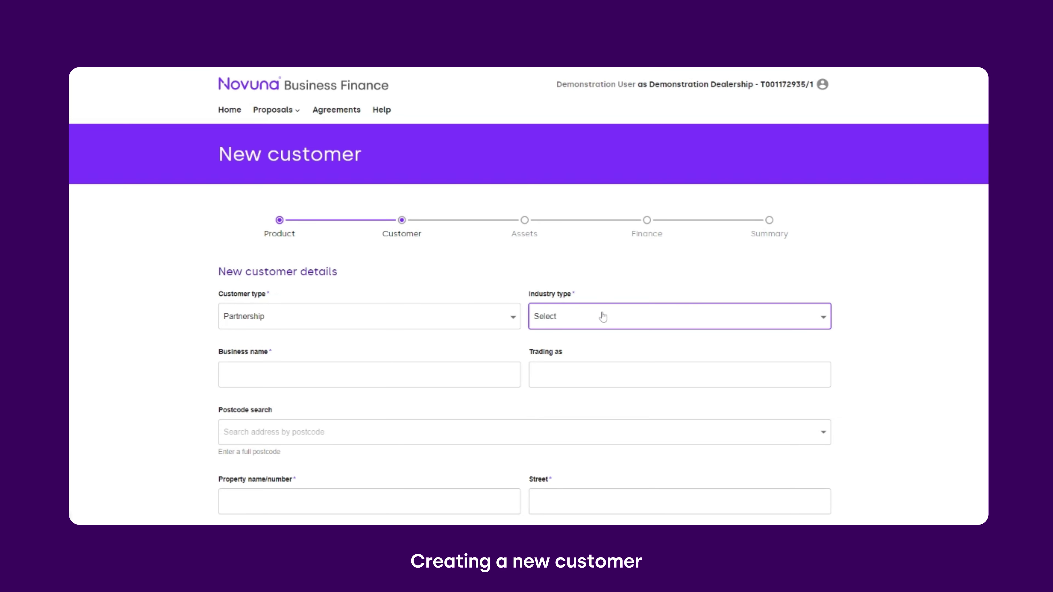
pyautogui.click(604, 336)
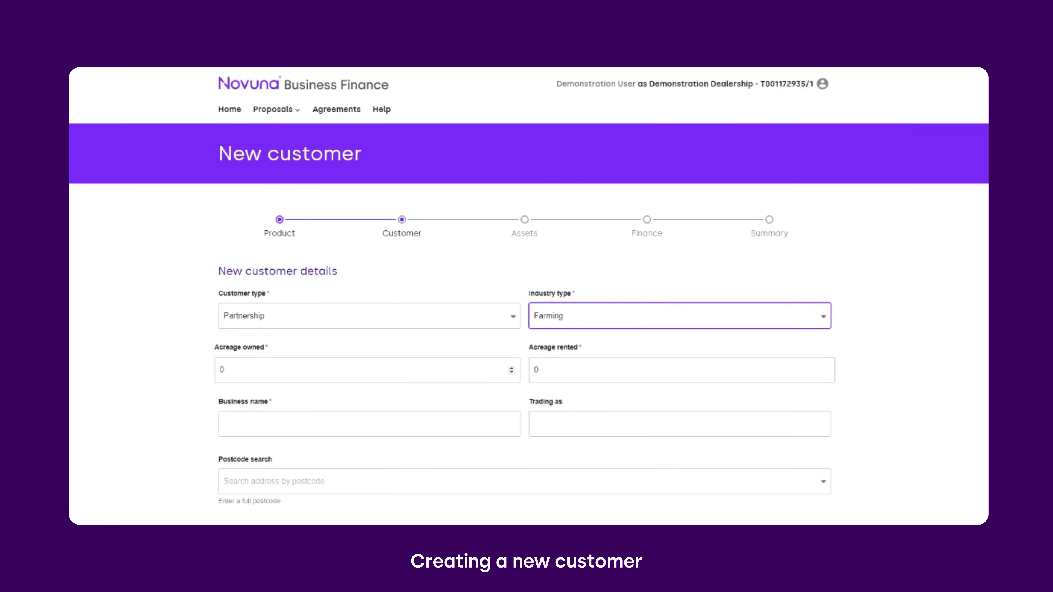
pyautogui.scroll(-1, 526, 299)
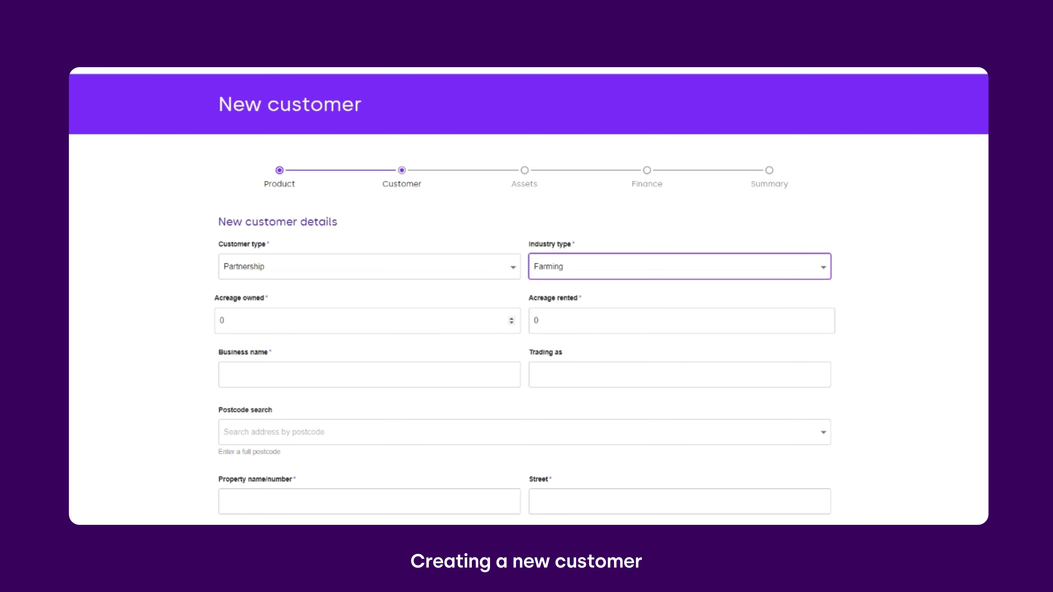
pyautogui.press('Tab')
pyautogui.write('215')
pyautogui.press('Tab')
pyautogui.write('24')
# Enter business name Williams & Sons and the farm's address details.
pyautogui.scroll(-3, 361, 378)
pyautogui.press('Tab')
pyautogui.write('Williams & SonsFoundry Farm')
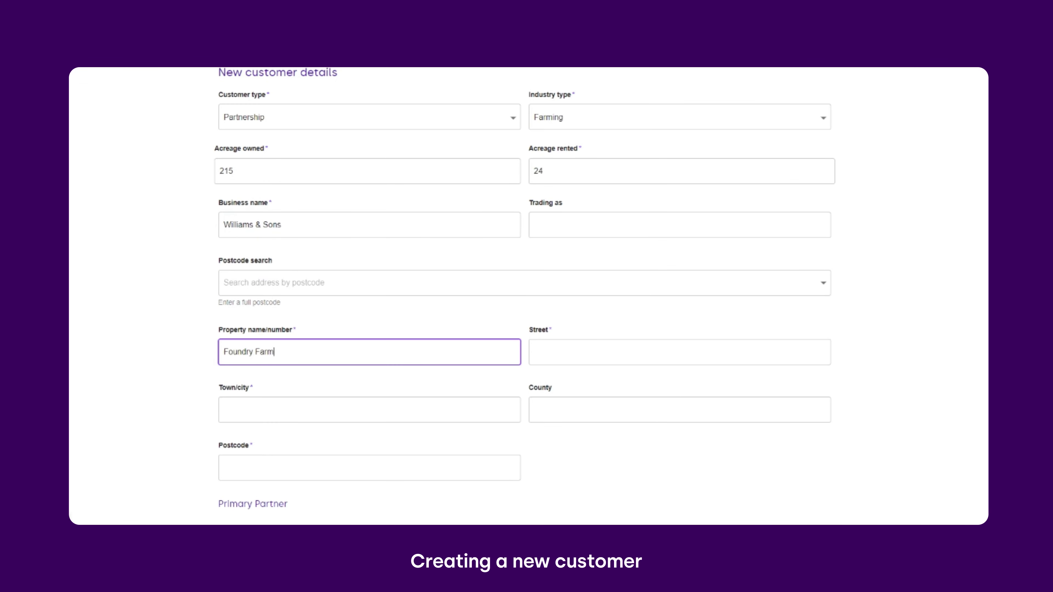
pyautogui.press('Tab')
pyautogui.write('Twiggs lane')
pyautogui.press('Tab')
pyautogui.write('Devon')
pyautogui.press('Tab')
pyautogui.press('Tab')
pyautogui.write('EX15 FAY')
# Enter the primary partner's forename and surname and submit the partnership customer.
pyautogui.press('Tab')
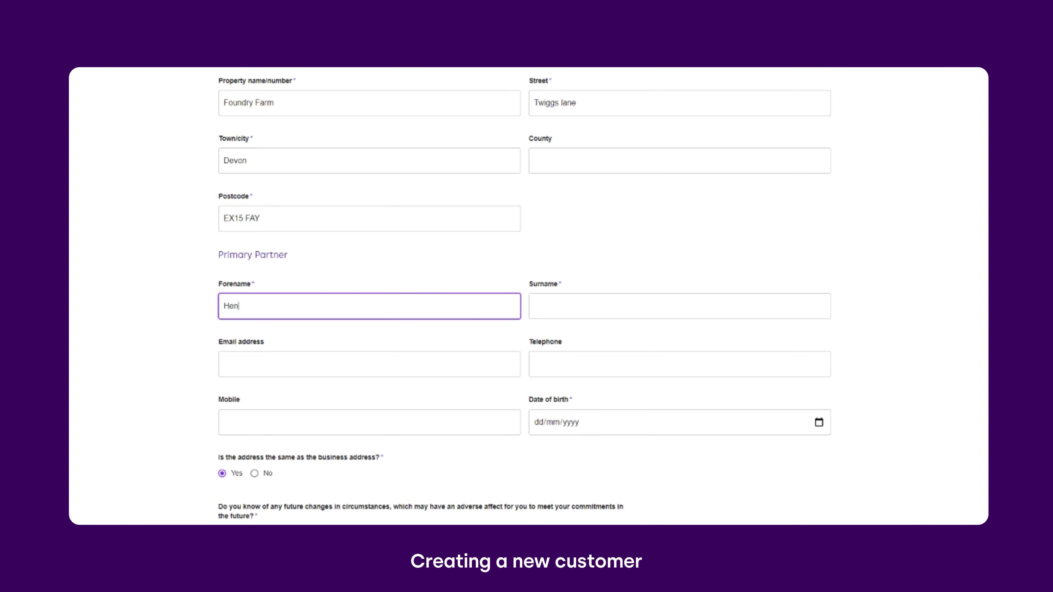
pyautogui.press('Tab')
pyautogui.press('Tab')
pyautogui.press('Tab')
pyautogui.press('Tab')
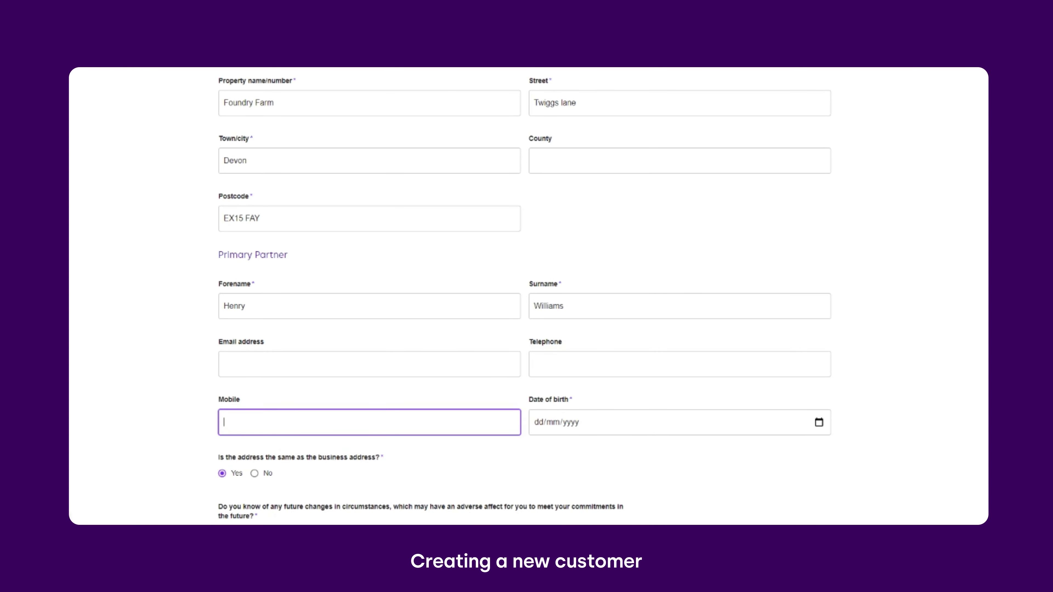
pyautogui.scroll(-1, 544, 375)
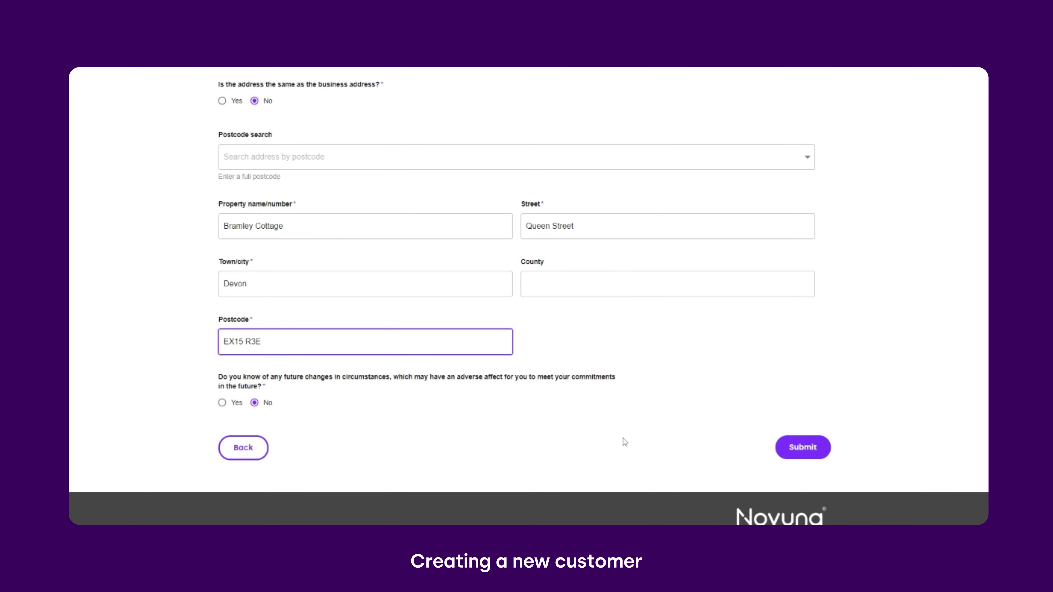
pyautogui.click(784, 447)
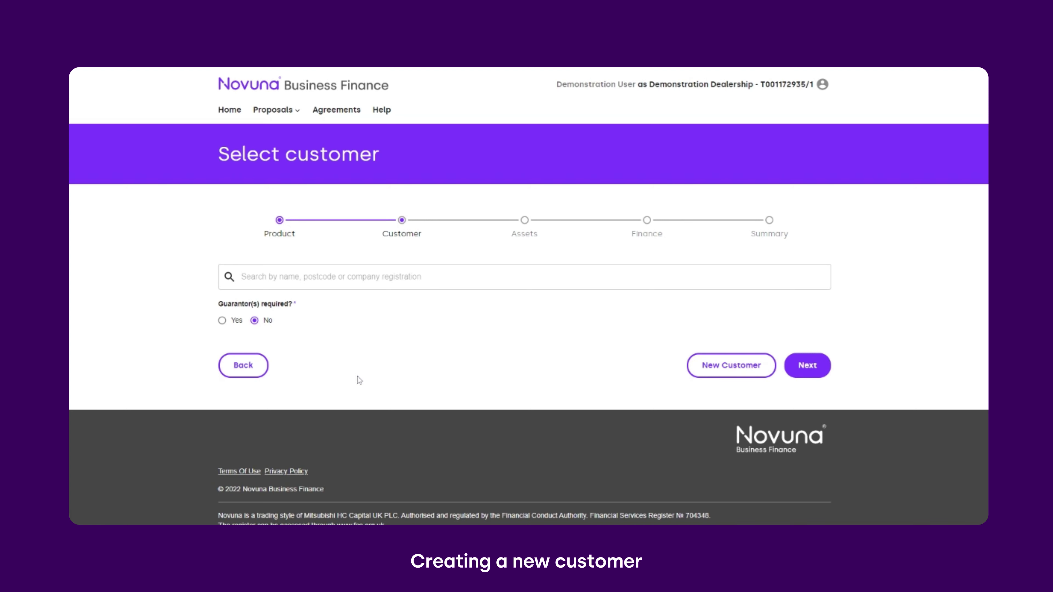
# Start a new Private Individual customer with occupation Director/Office Holder.
pyautogui.click(717, 366)
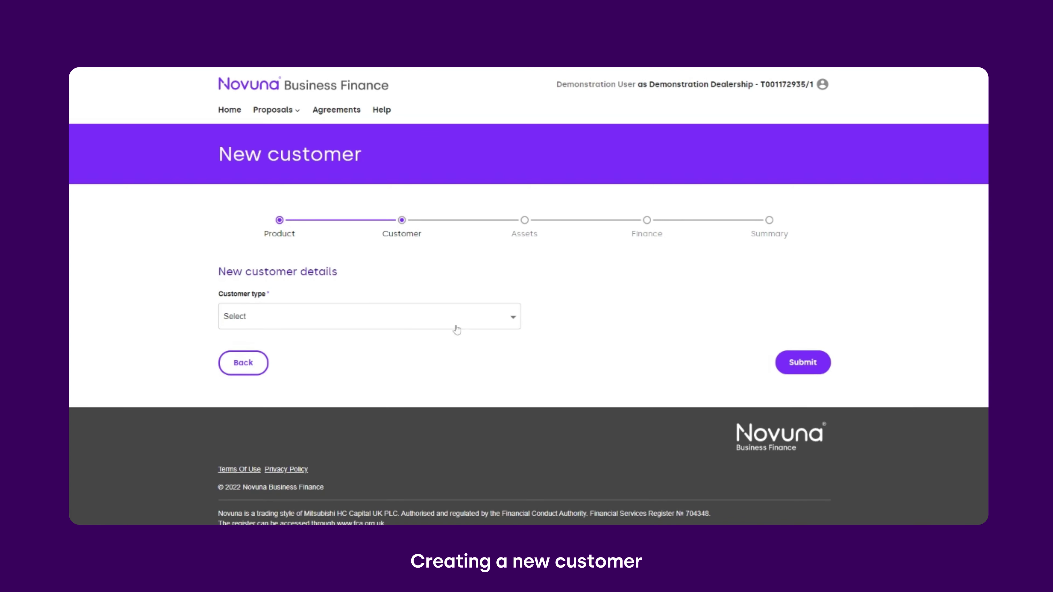
pyautogui.click(404, 335)
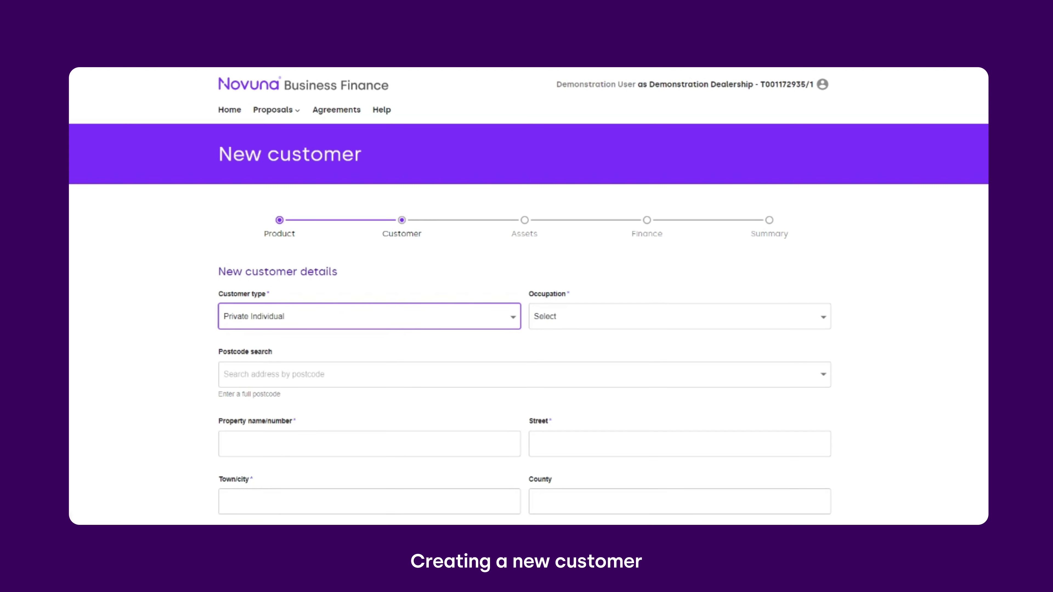
pyautogui.scroll(-1, 459, 338)
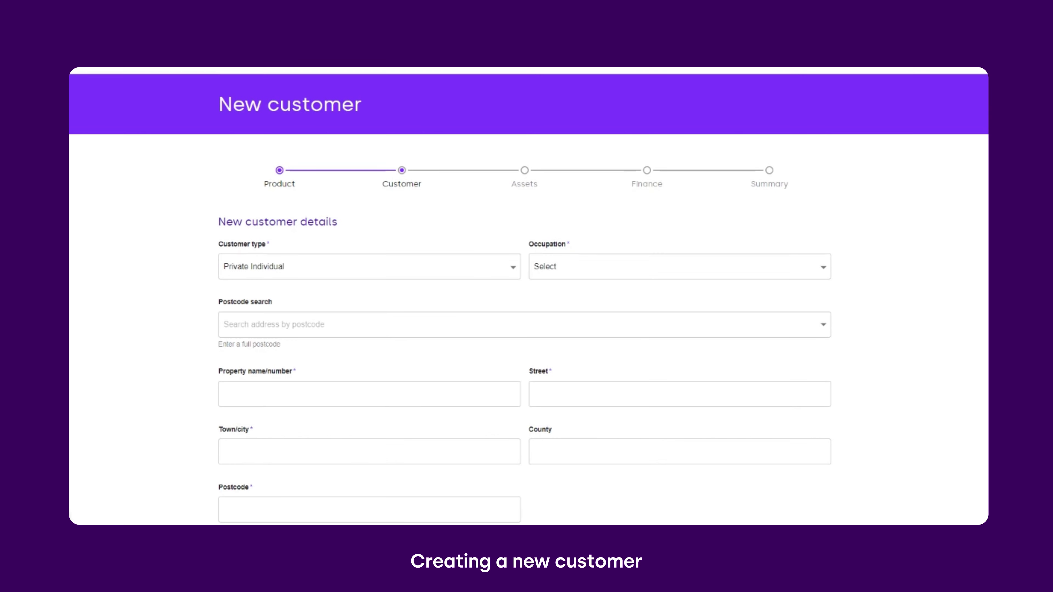
pyautogui.click(554, 274)
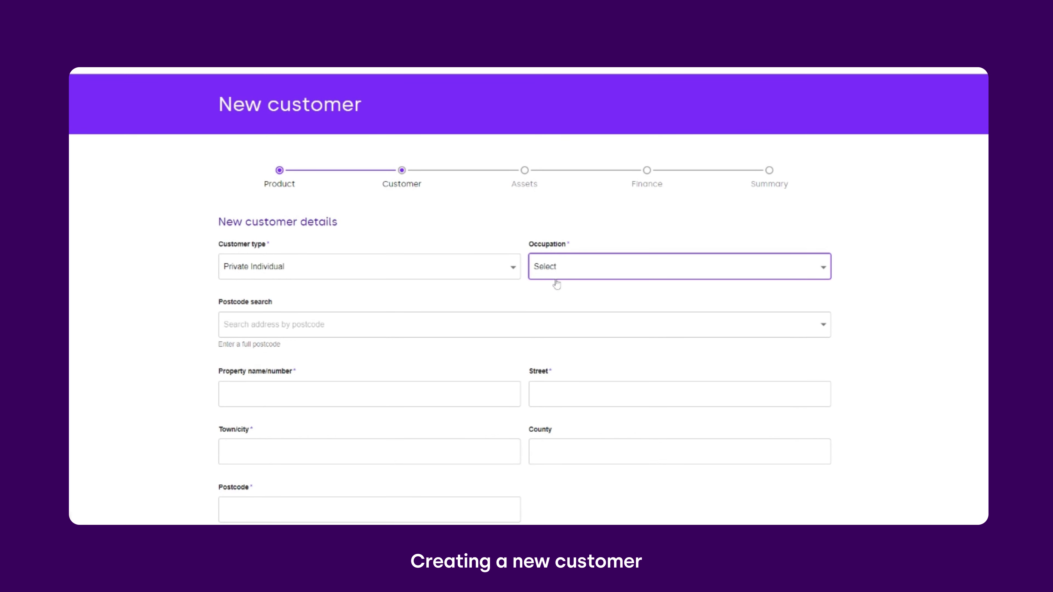
pyautogui.click(559, 310)
pyautogui.click(478, 299)
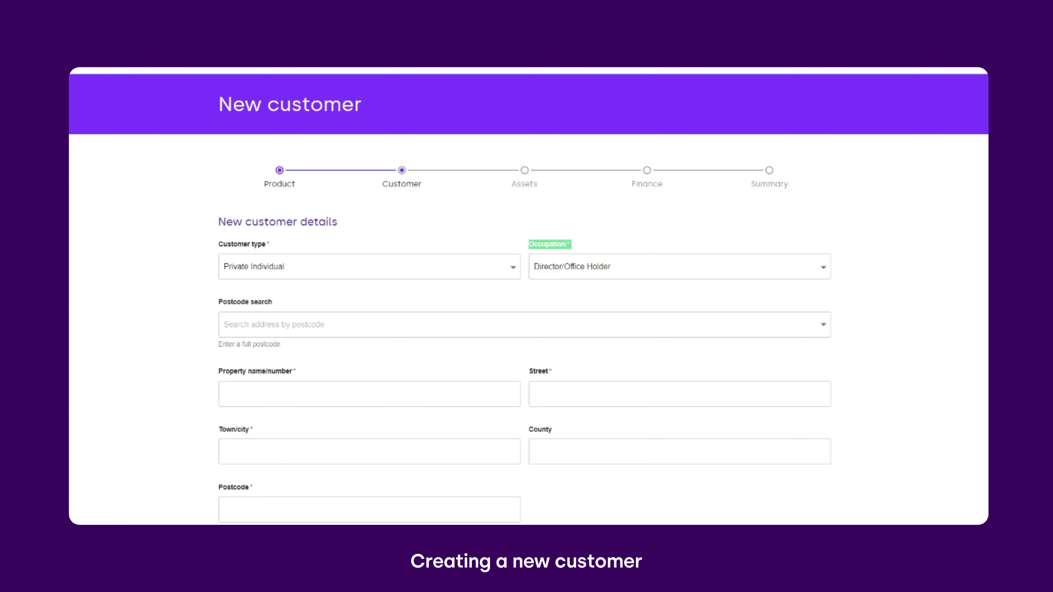
pyautogui.press('Tab')
# Fill in the customer's property number, street, town and postcode.
pyautogui.click(373, 388)
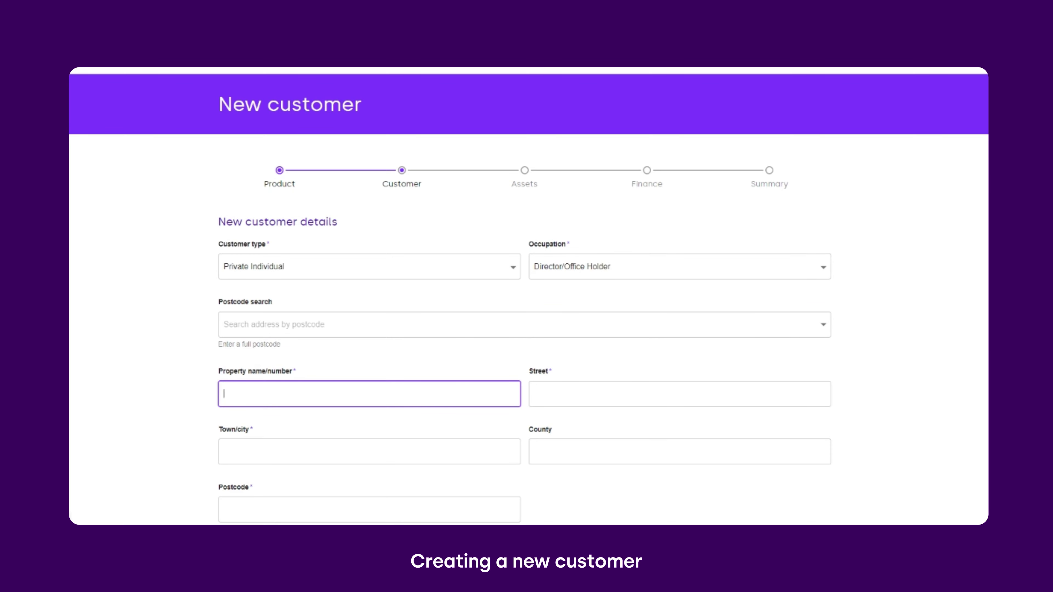
pyautogui.press('Tab')
pyautogui.press('Tab')
pyautogui.press('Tab')
pyautogui.press('Tab')
# Enter the customer's forename, surname and date of birth, then submit.
pyautogui.press('Tab')
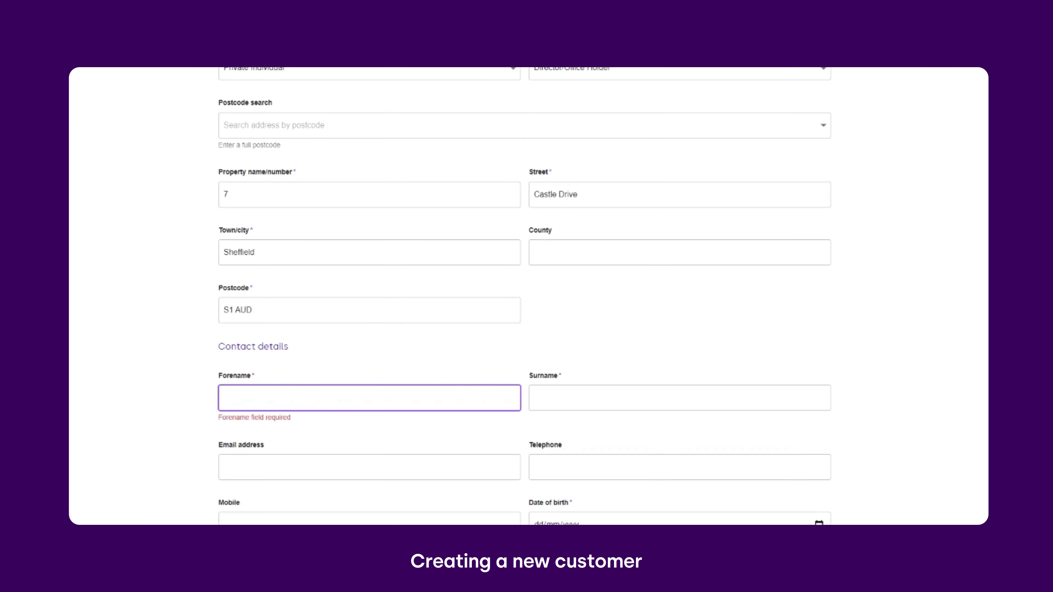
pyautogui.press('Tab')
pyautogui.press('Tab')
pyautogui.press('Tab')
pyautogui.press('Tab')
pyautogui.press('Tab')
pyautogui.write('06/07/')
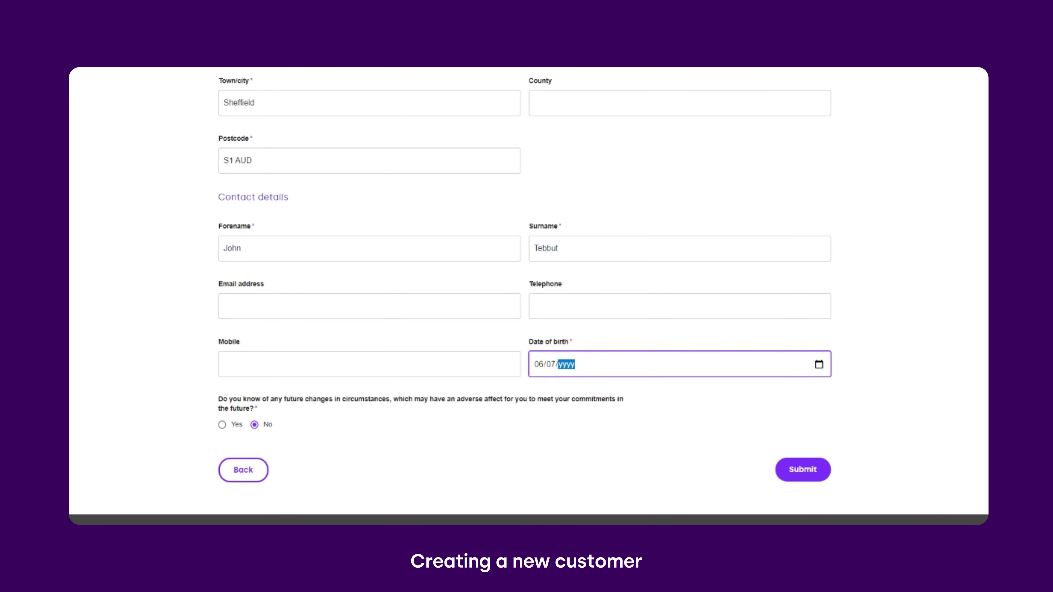
pyautogui.write('1967')
pyautogui.press('Tab')
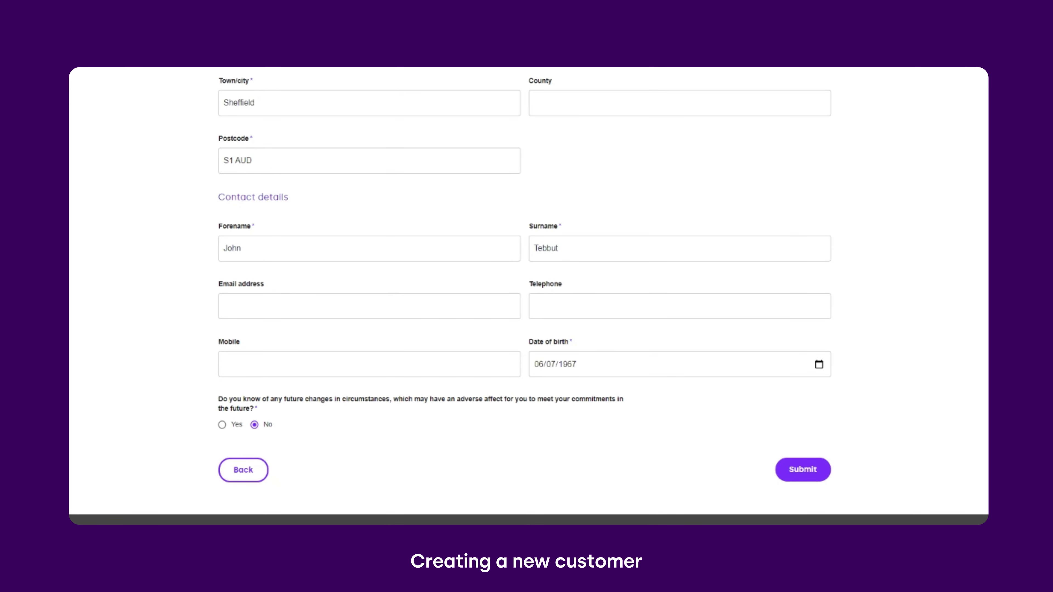
pyautogui.click(800, 475)
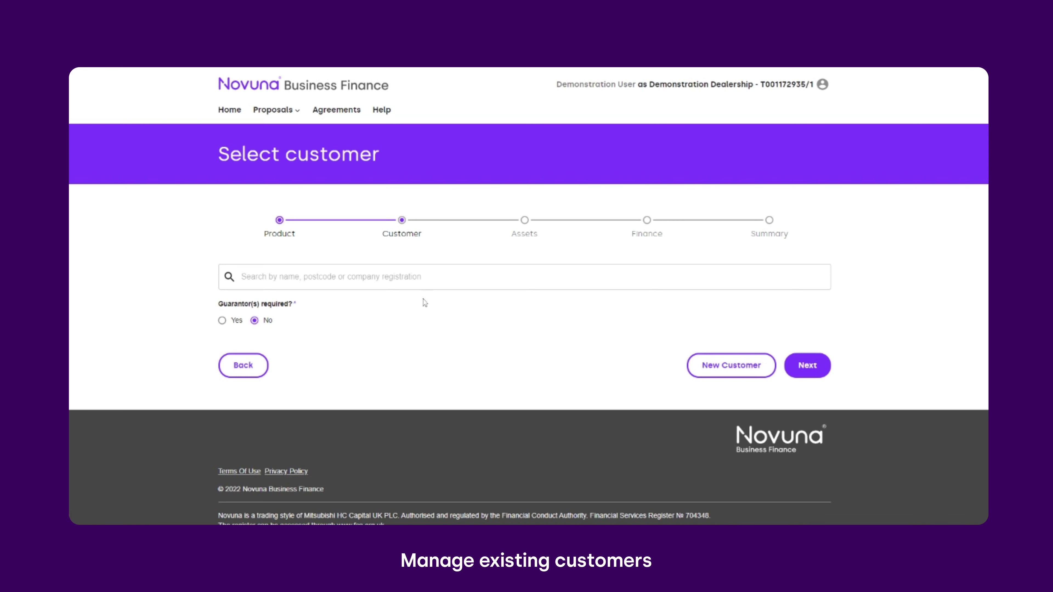
# Search for and select the existing customer Demo - Cahill Construction Ltd.
pyautogui.click(331, 276)
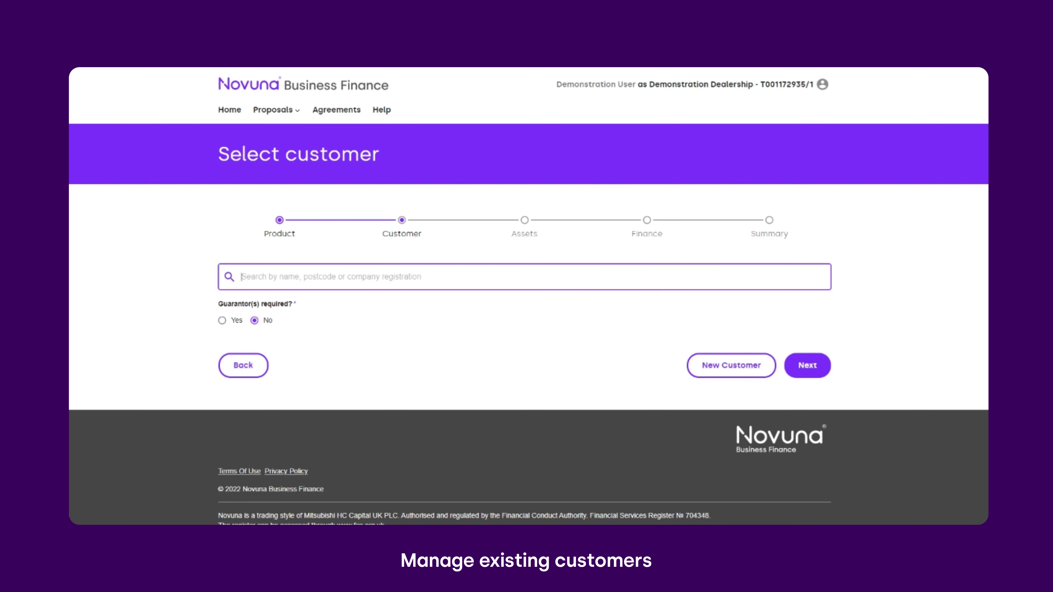
pyautogui.write('DEMO - ')
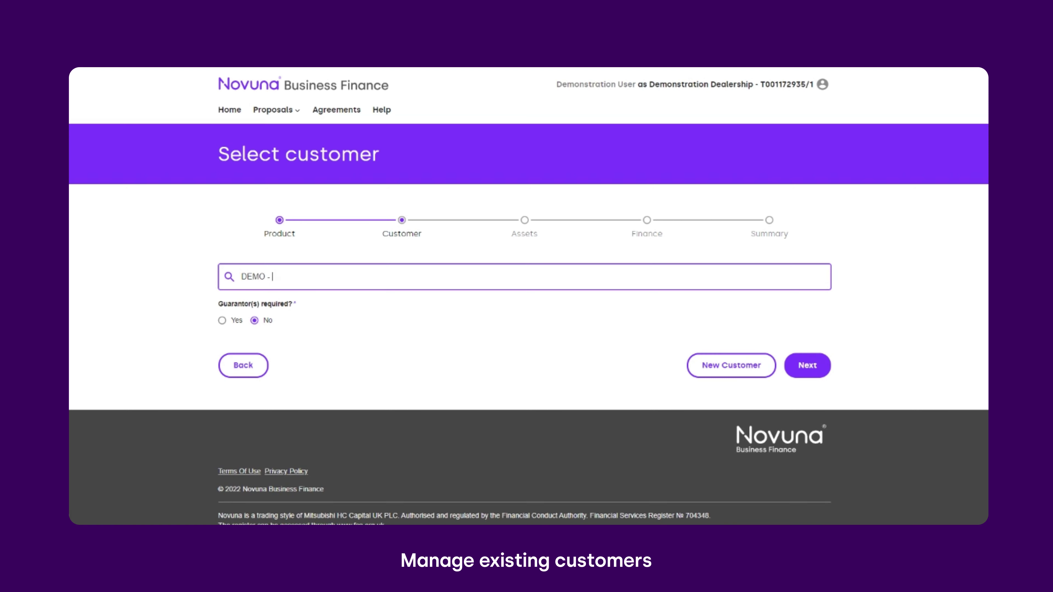
pyautogui.write('Cahill')
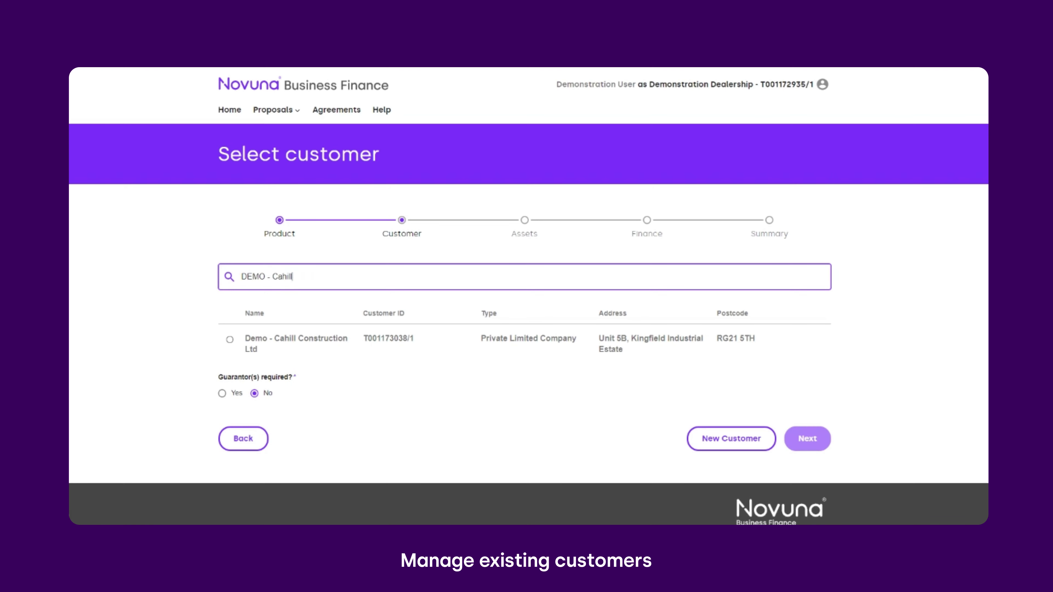
pyautogui.click(388, 338)
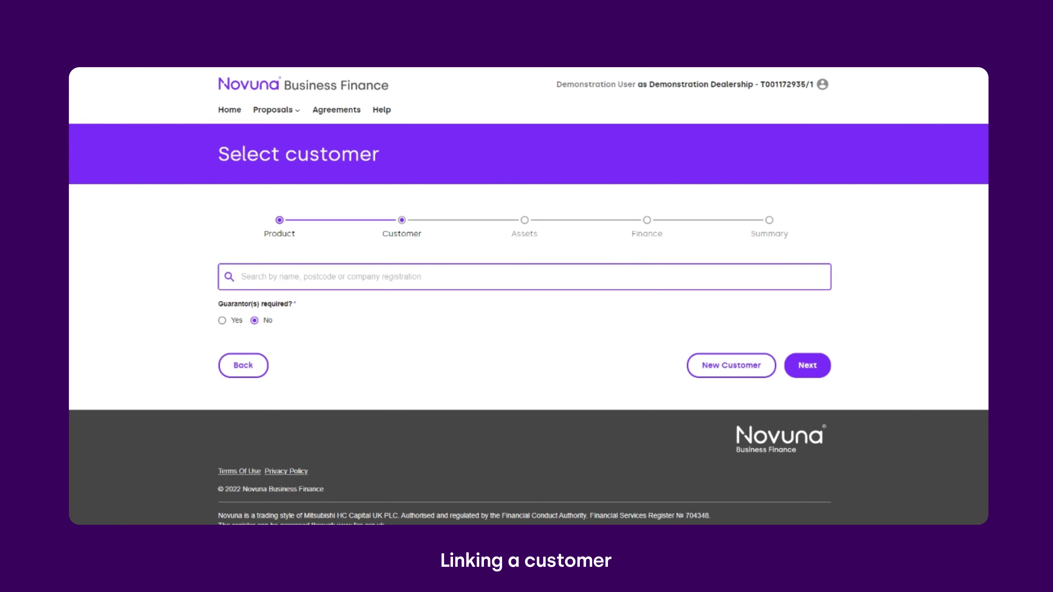
# Find the second Demo - Mercury Motors record and begin linking it.
pyautogui.write('DEMO - MERCURY')
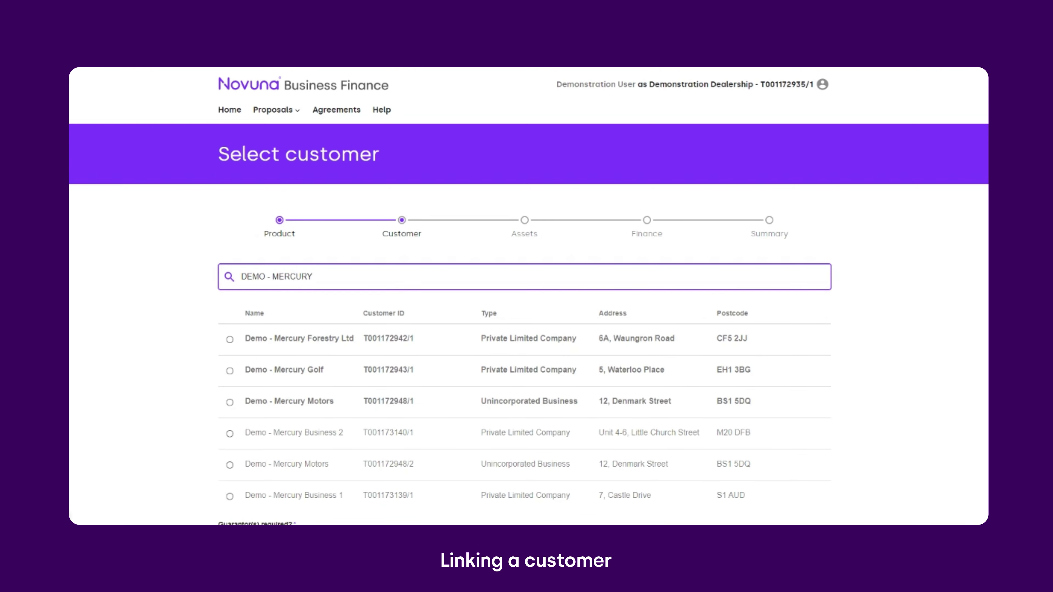
pyautogui.scroll(-1, 526, 290)
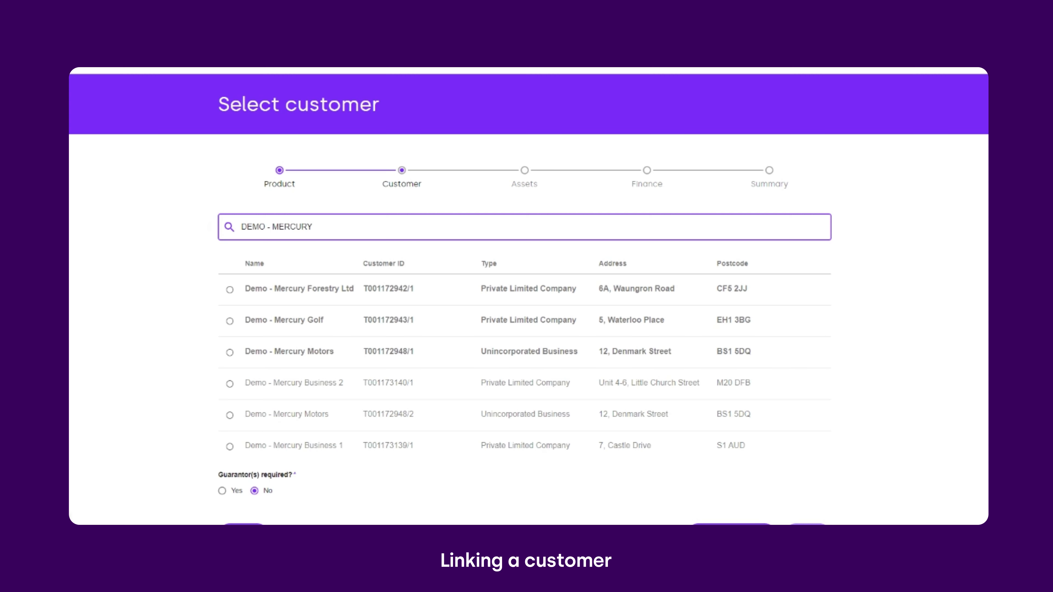
pyautogui.click(229, 415)
pyautogui.scroll(-1, 287, 407)
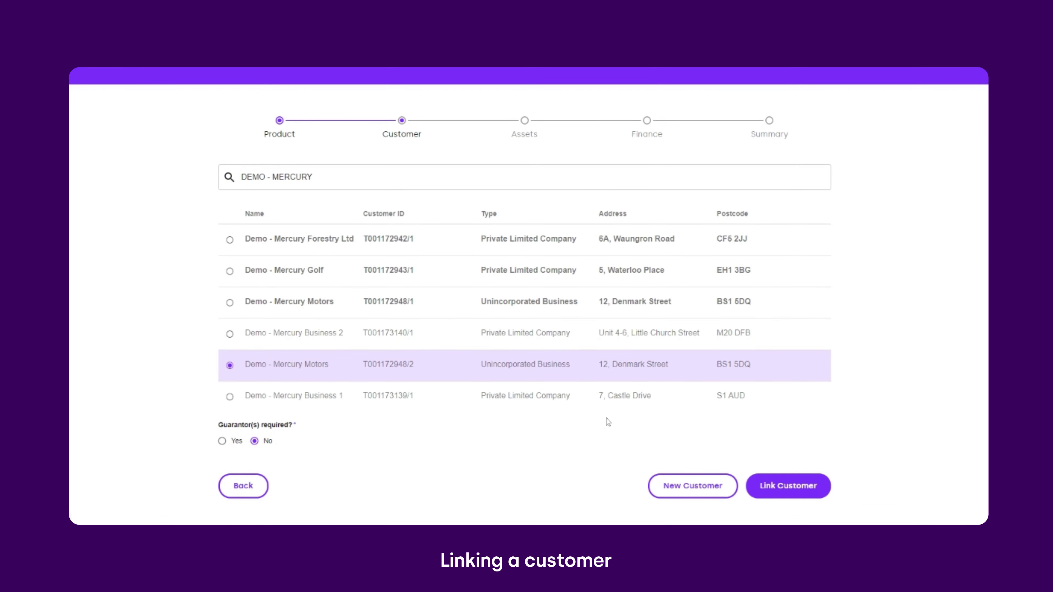
pyautogui.click(778, 489)
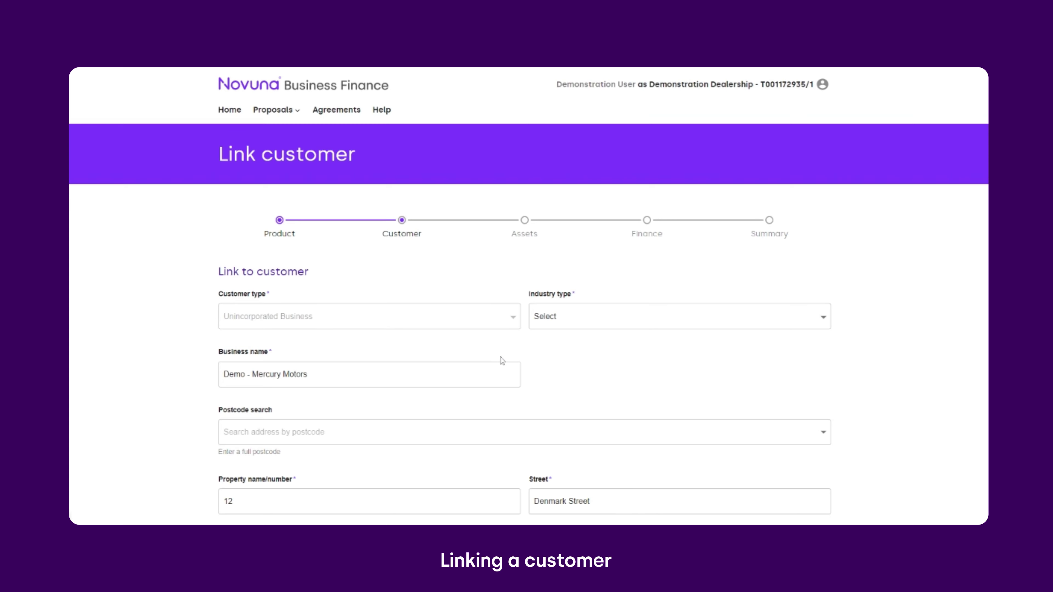
# Set the linked customer's industry type to Vehicle Repair.
pyautogui.scroll(-1, 482, 357)
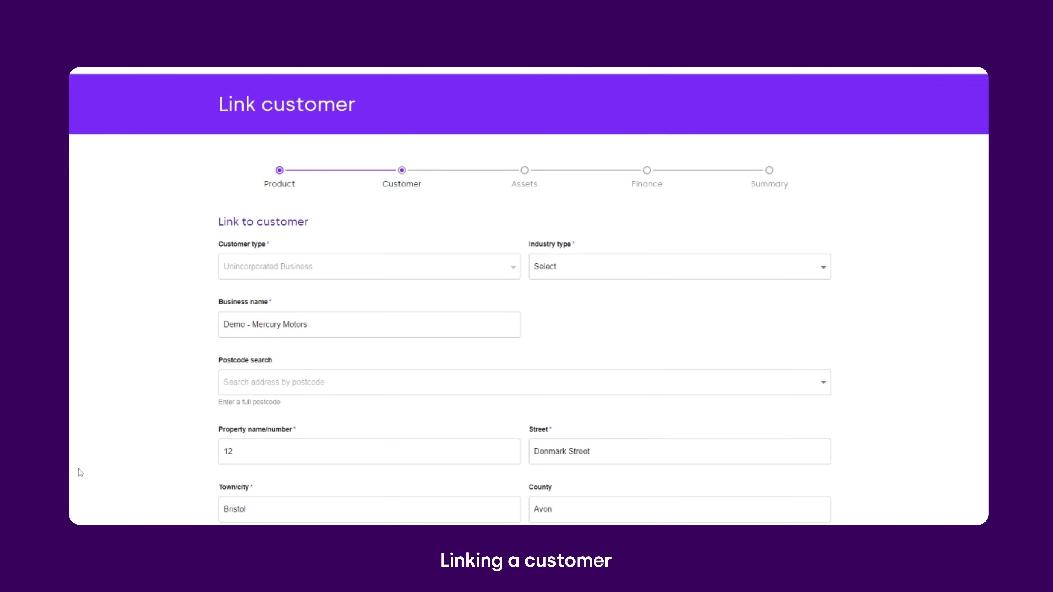
pyautogui.scroll(-1, 165, 417)
pyautogui.click(610, 217)
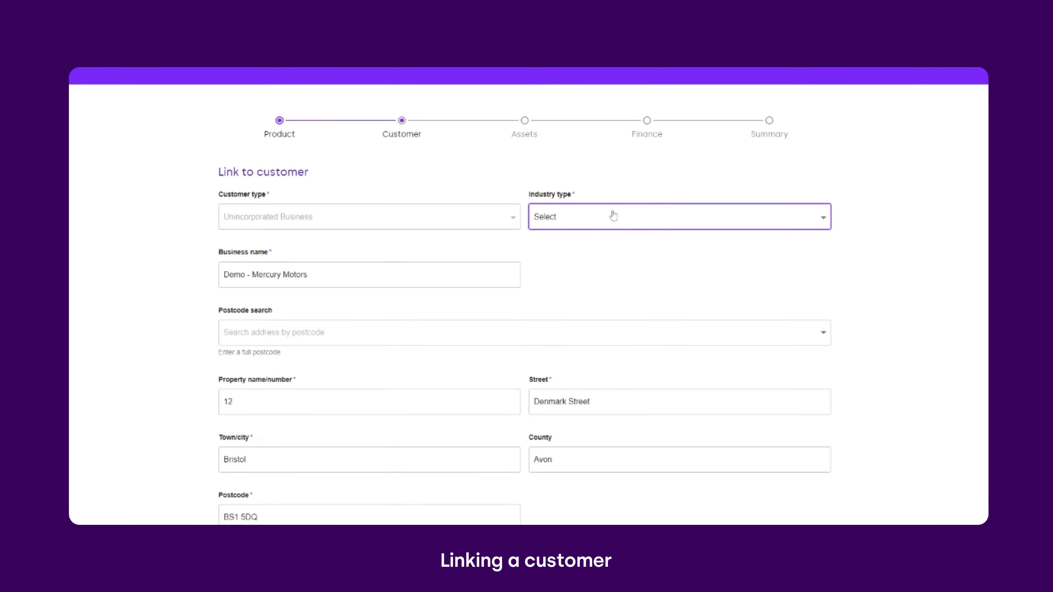
pyautogui.click(587, 313)
pyautogui.click(587, 330)
# Enter the contact's forename and surname and submit the linked customer.
pyautogui.scroll(-2, 324, 287)
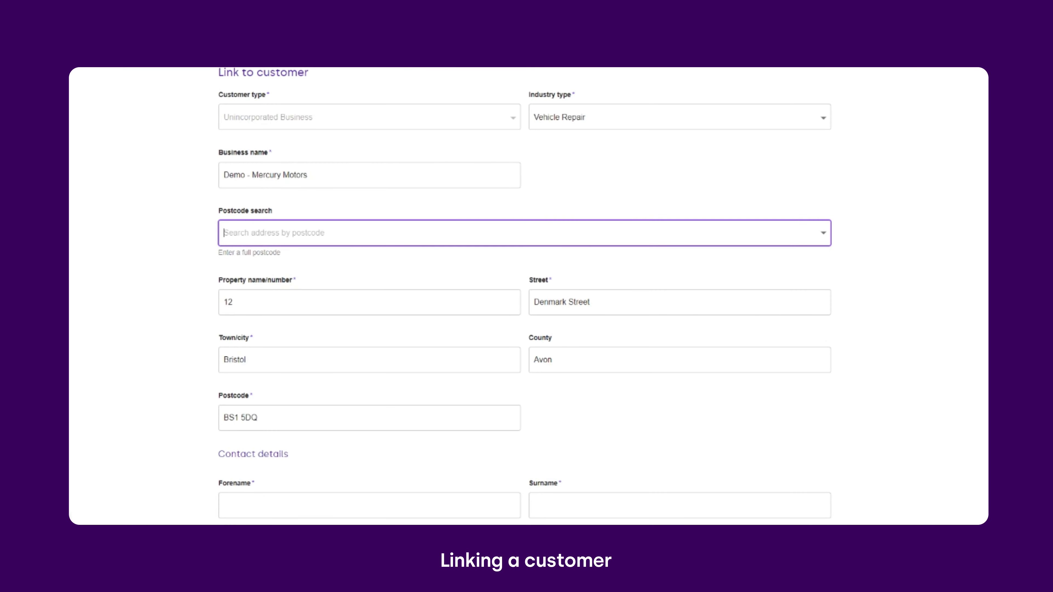
pyautogui.scroll(-3, 513, 338)
pyautogui.press('Tab')
pyautogui.write('John')
pyautogui.press('Tab')
pyautogui.write('Smith')
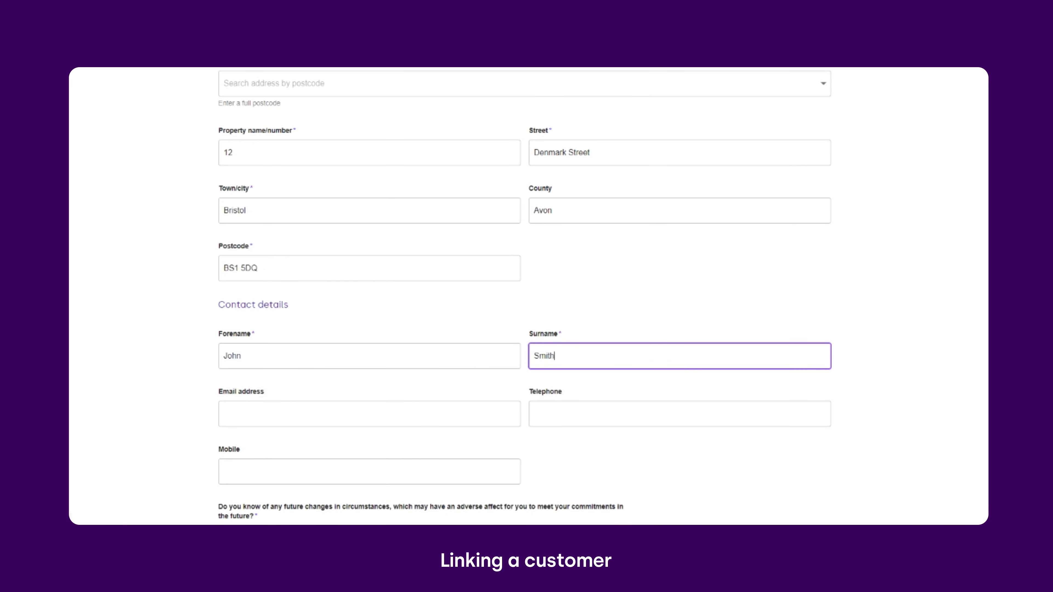
pyautogui.click(474, 313)
pyautogui.scroll(-2, 473, 313)
pyautogui.scroll(1, 415, 418)
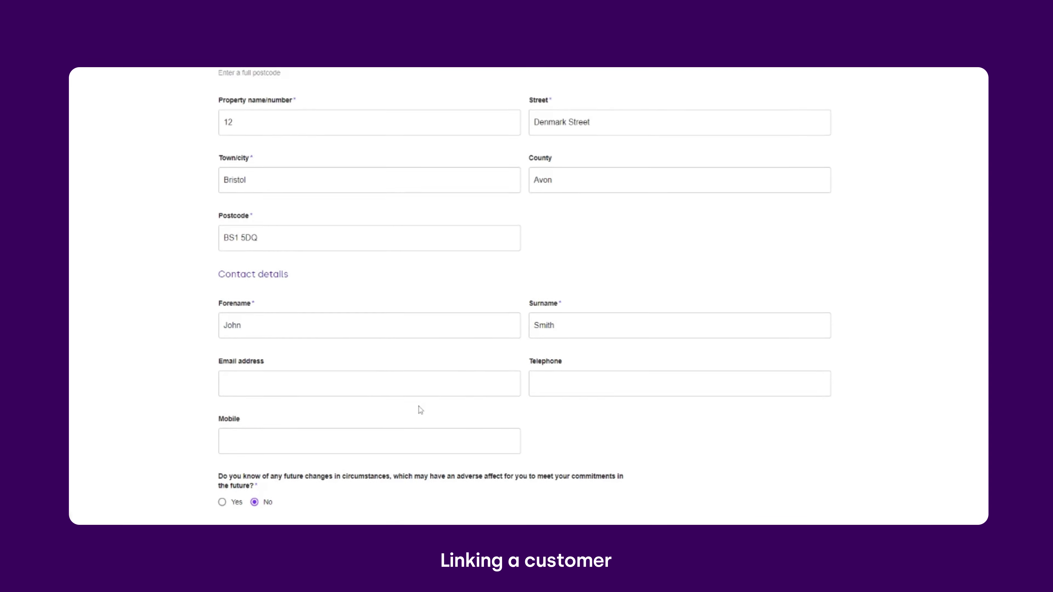
pyautogui.scroll(-3, 420, 410)
pyautogui.click(803, 427)
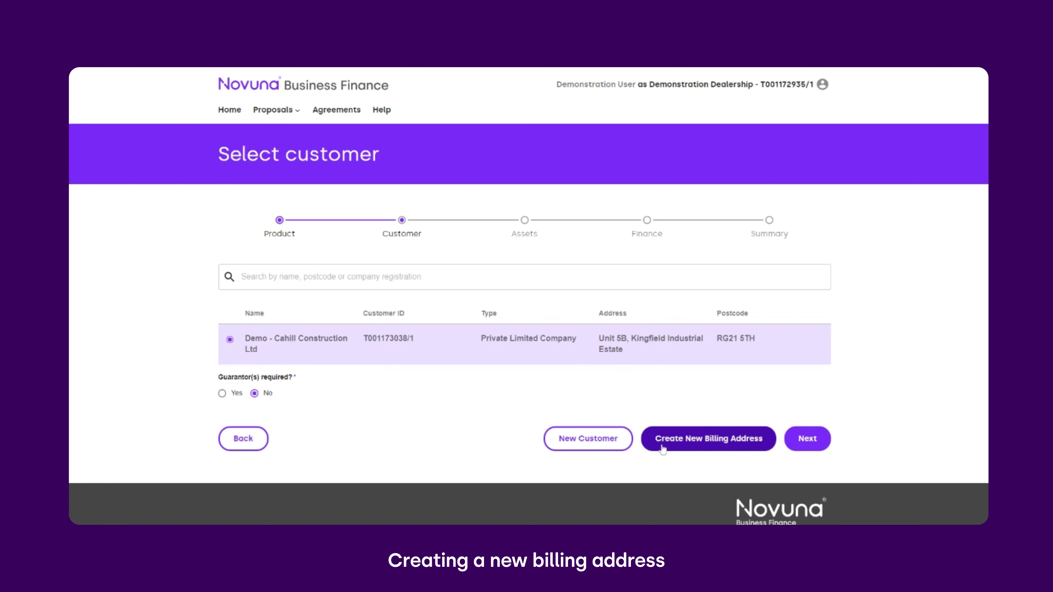
# Start a new billing address and replace its property name.
pyautogui.click(652, 443)
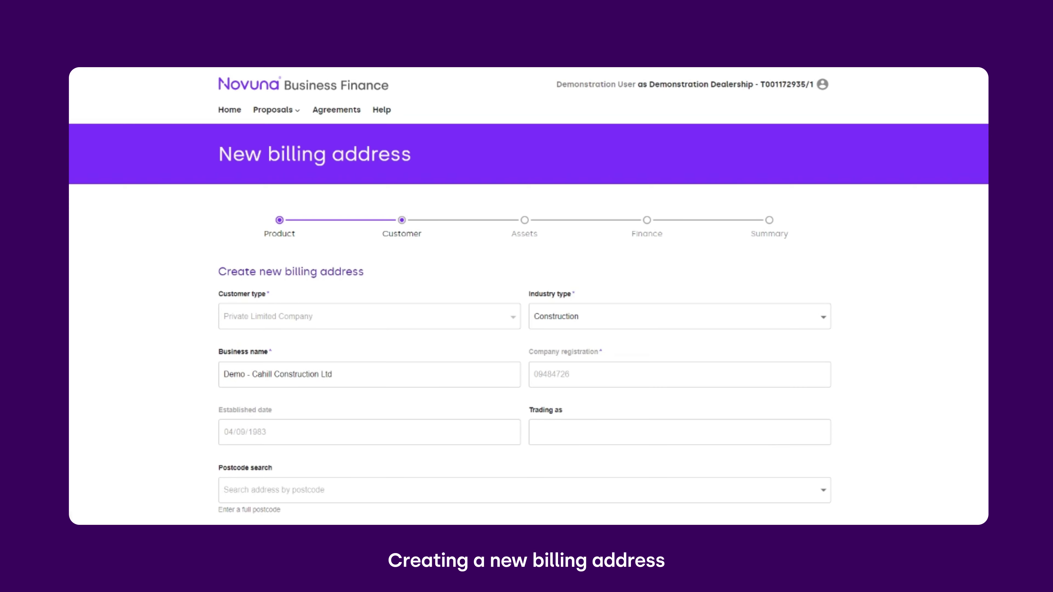
pyautogui.scroll(-1, 605, 398)
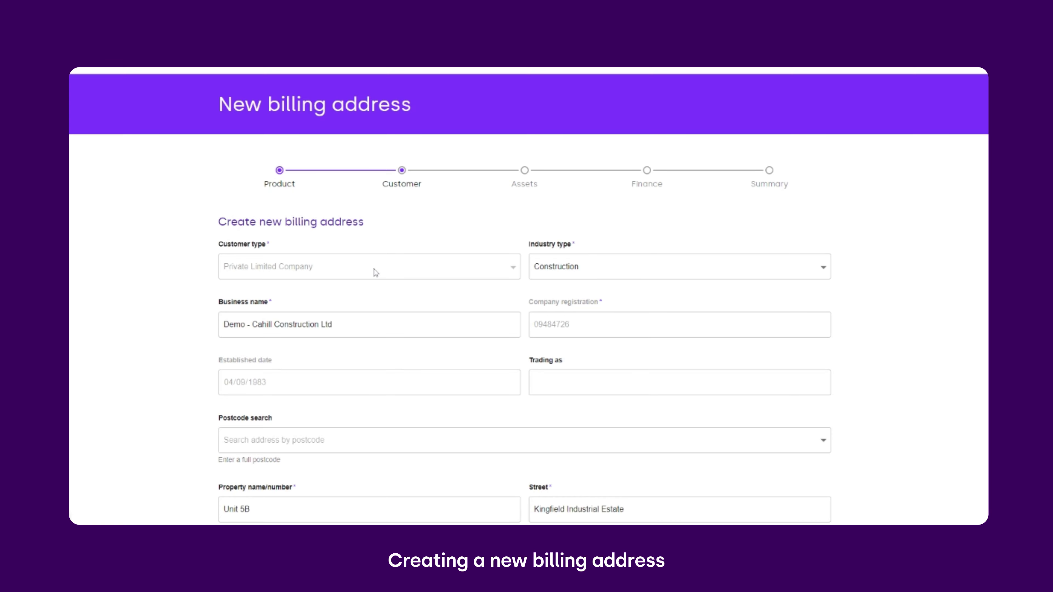
pyautogui.scroll(-1, 374, 272)
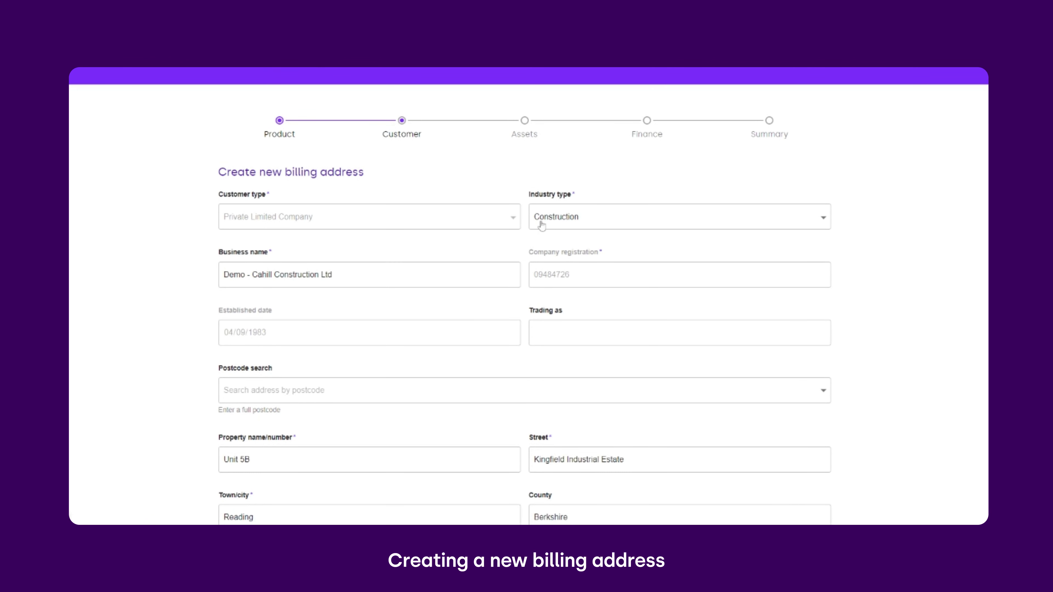
pyautogui.scroll(-1, 568, 280)
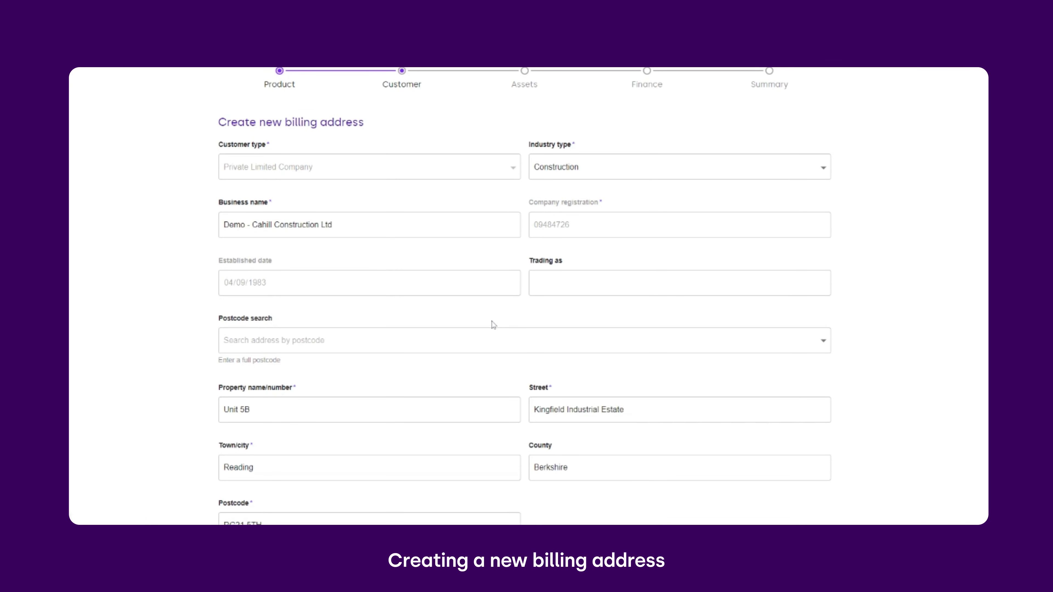
pyautogui.scroll(-3, 317, 393)
pyautogui.moveTo(253, 260); pyautogui.dragTo(207, 263)
pyautogui.write('Slyfield Business Park')
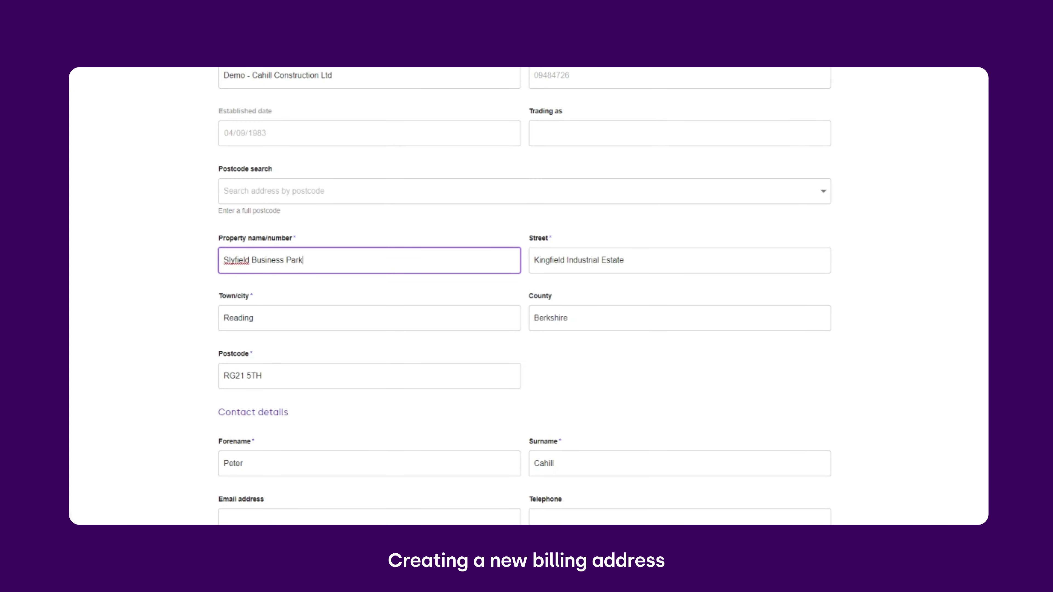
# Replace the street and postcode ending, save the address, then search 'demo - cah'.
pyautogui.moveTo(624, 259); pyautogui.dragTo(533, 260)
pyautogui.write('Martins Lane')
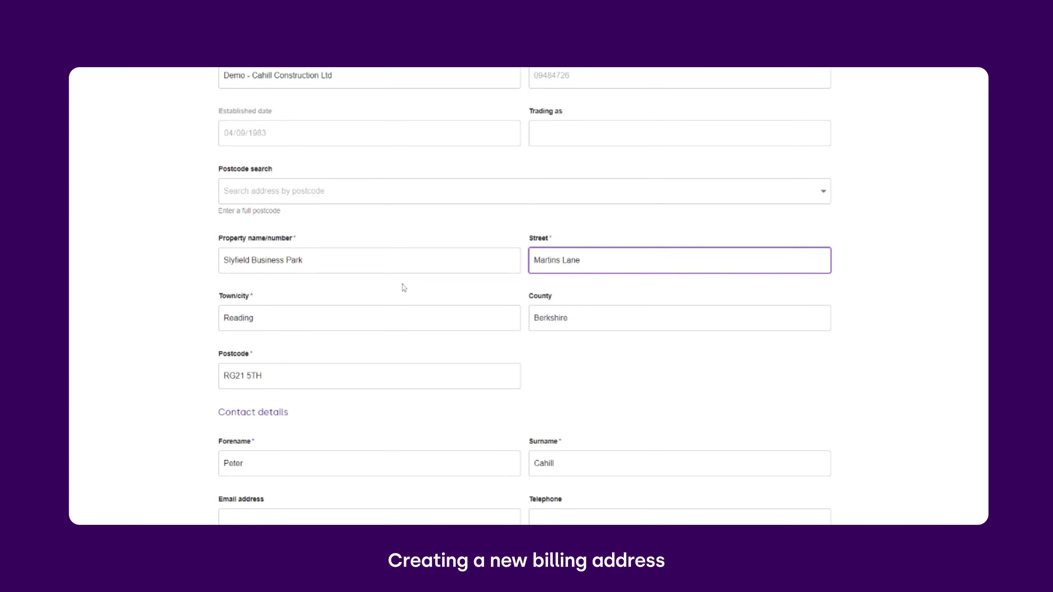
pyautogui.moveTo(262, 375); pyautogui.dragTo(247, 376)
pyautogui.write('5BP')
pyautogui.scroll(-4, 371, 384)
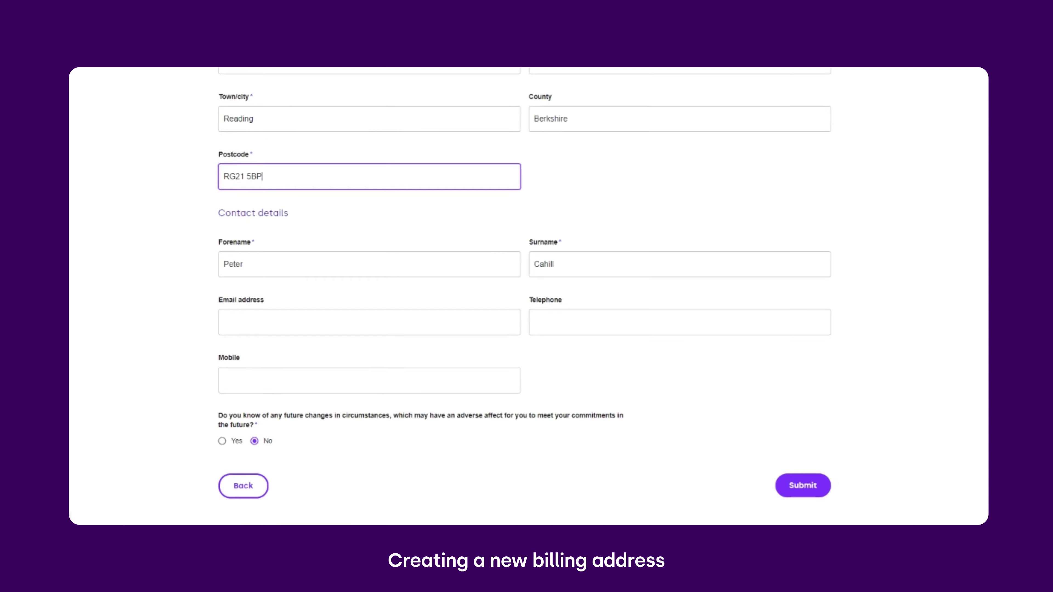
pyautogui.click(596, 375)
pyautogui.scroll(-1, 647, 419)
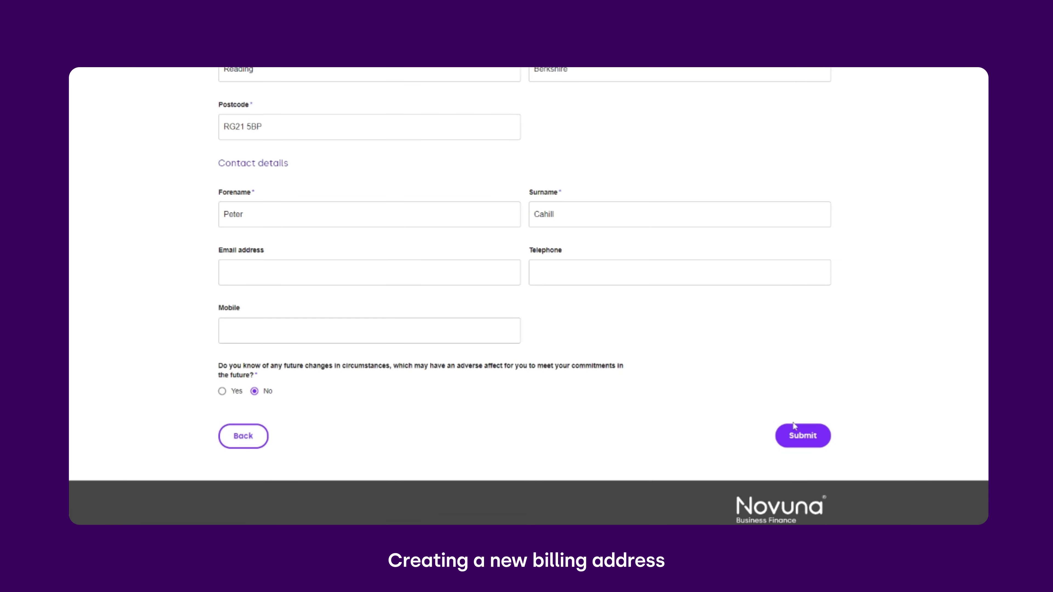
pyautogui.click(804, 438)
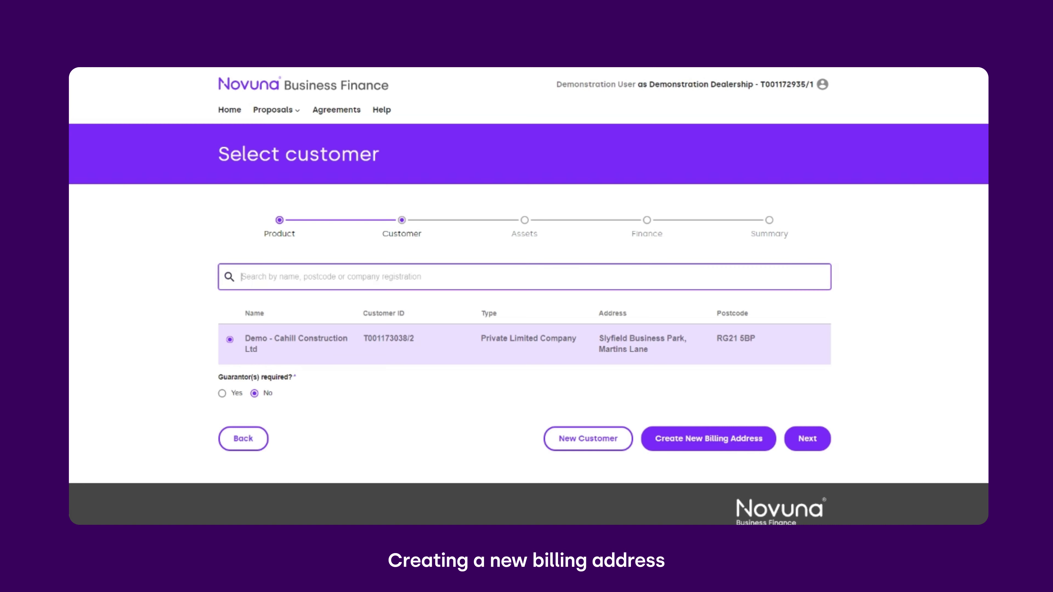
pyautogui.write('demo')
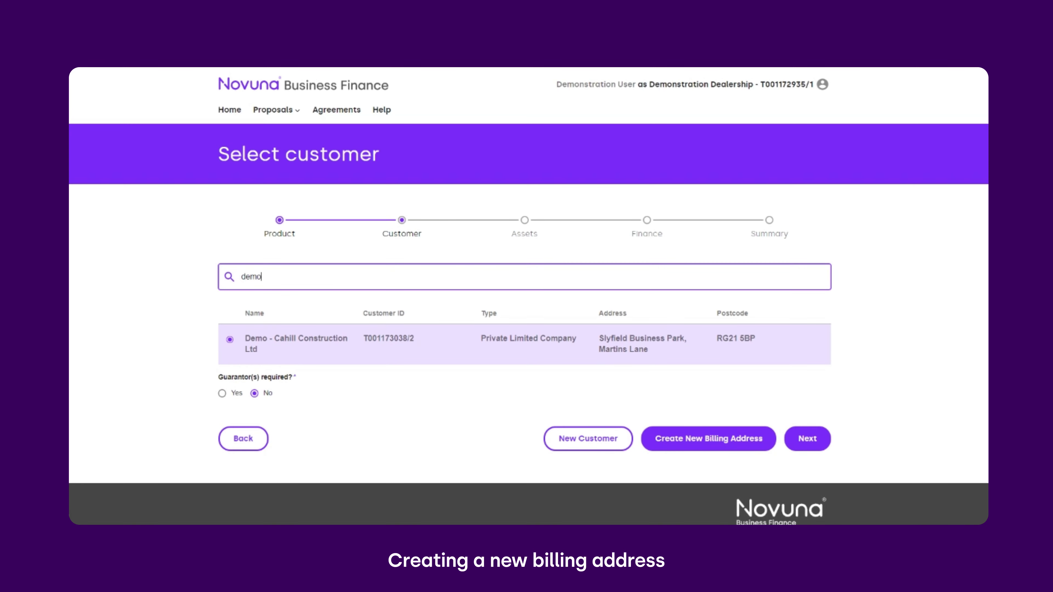
pyautogui.write(' - cah')
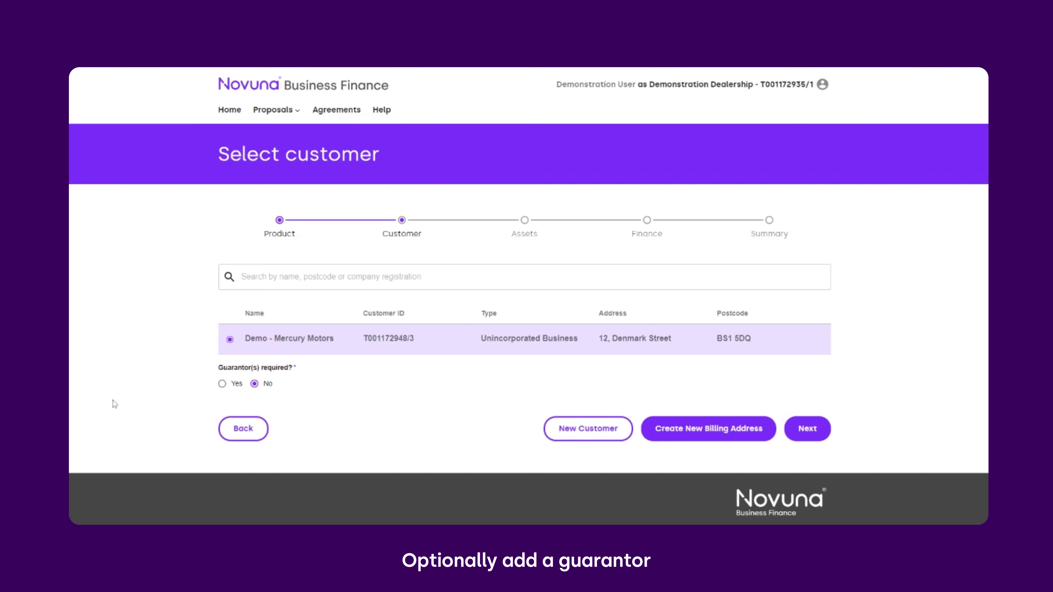
# Mark a guarantor as required and set guarantor type to Personal Guarantee.
pyautogui.click(223, 384)
pyautogui.click(827, 435)
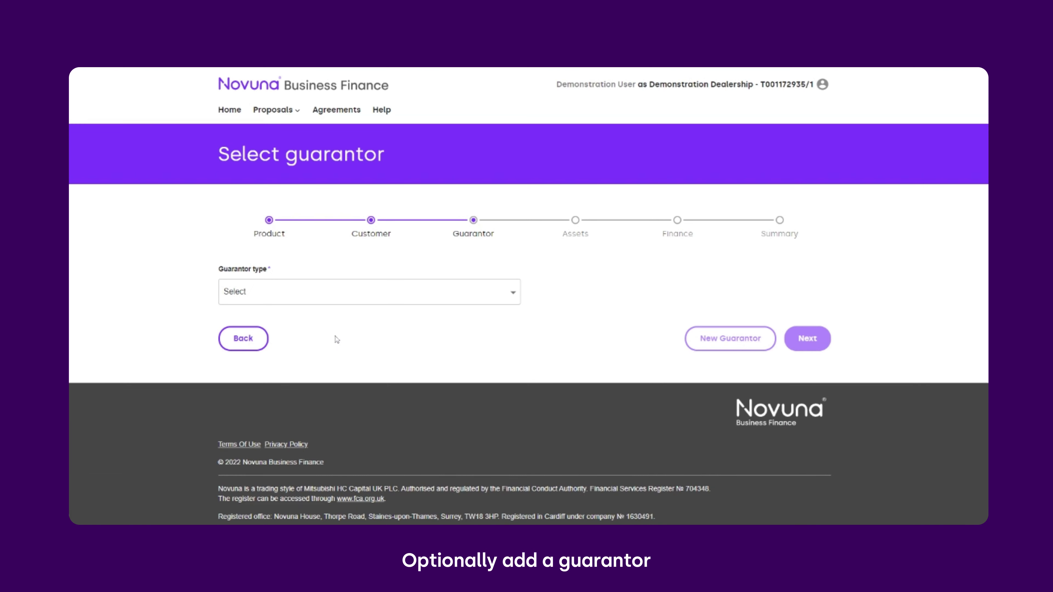
pyautogui.click(331, 299)
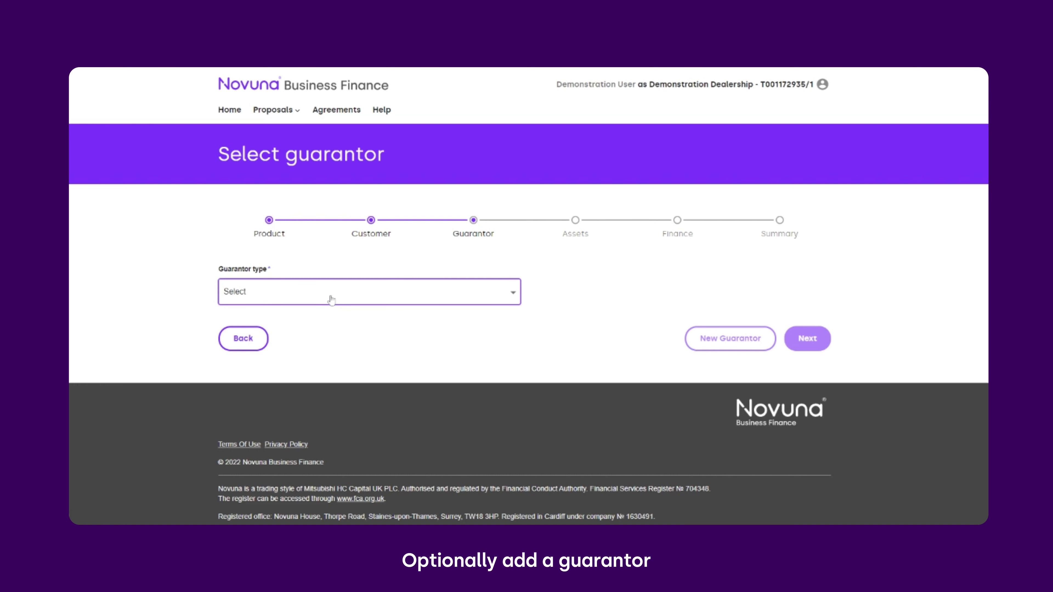
pyautogui.press('Down')
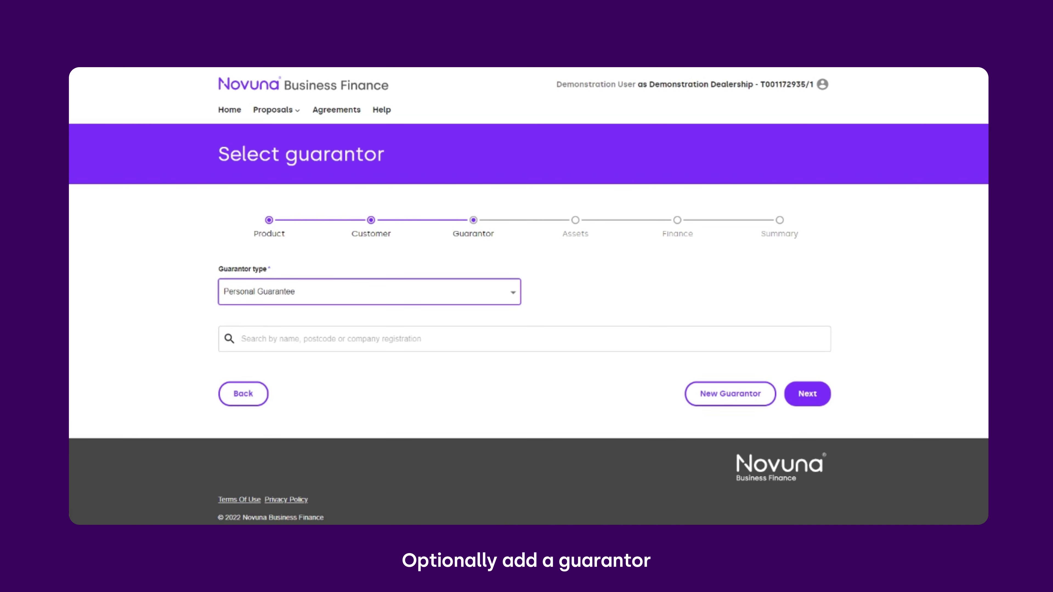
pyautogui.click(340, 321)
# Search existing guarantors for 'DEMO -' and start a new guarantor.
pyautogui.click(340, 332)
pyautogui.write('DEMO')
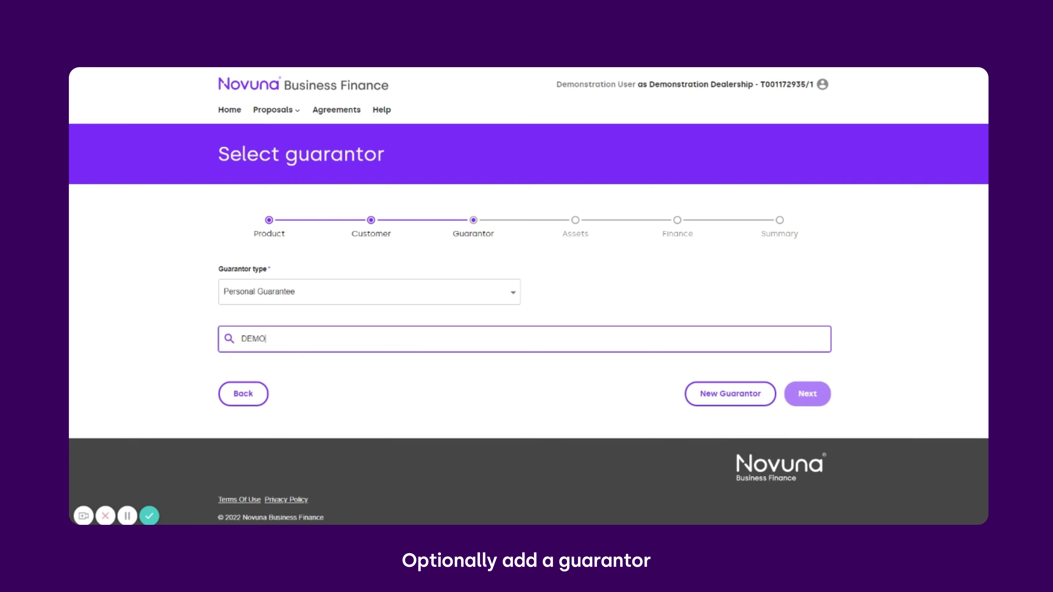
pyautogui.write(' -')
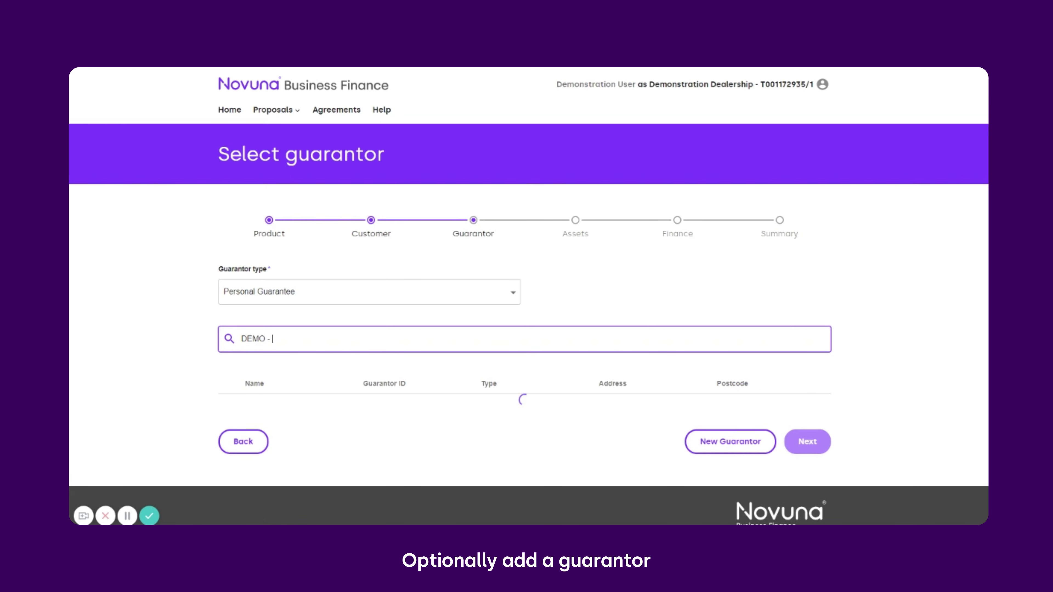
pyautogui.scroll(-1, 526, 332)
pyautogui.scroll(-4, 263, 348)
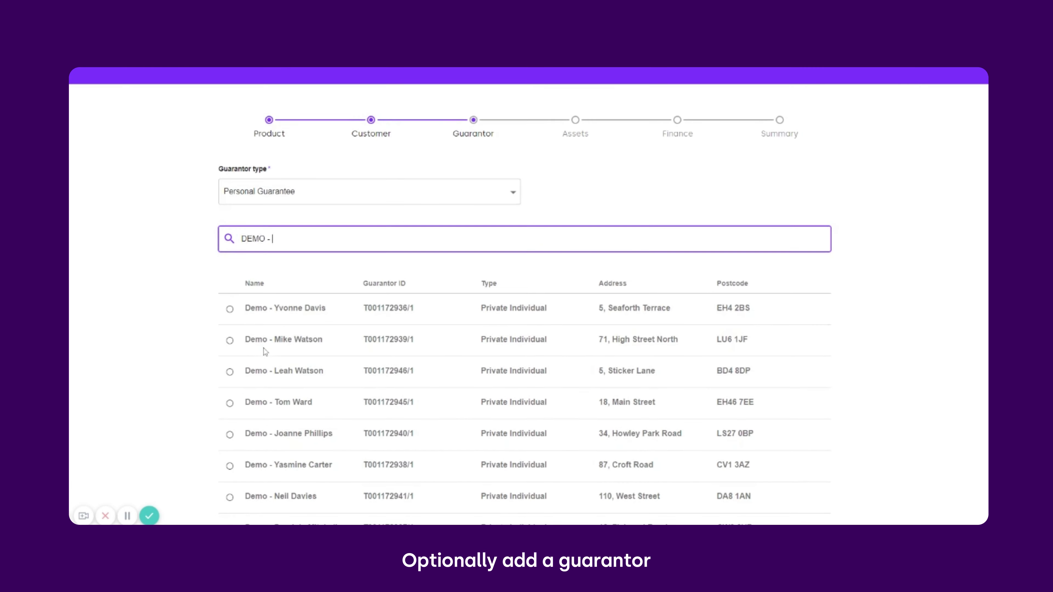
pyautogui.click(751, 434)
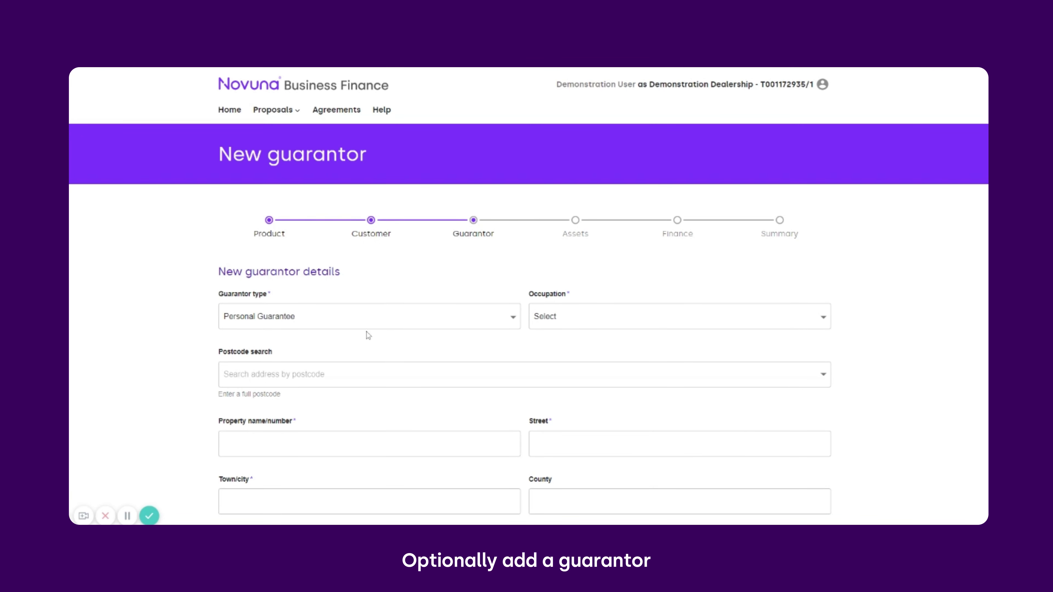
# Set the guarantor's occupation to Director/Office Holder and enter their home address, town and postcode.
pyautogui.scroll(-3, 464, 333)
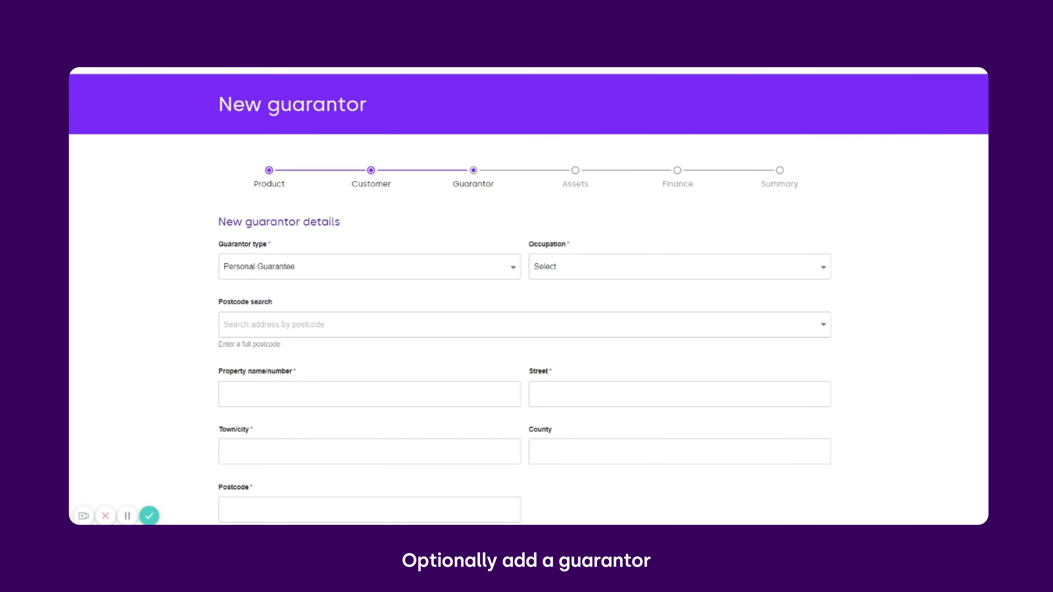
pyautogui.click(577, 219)
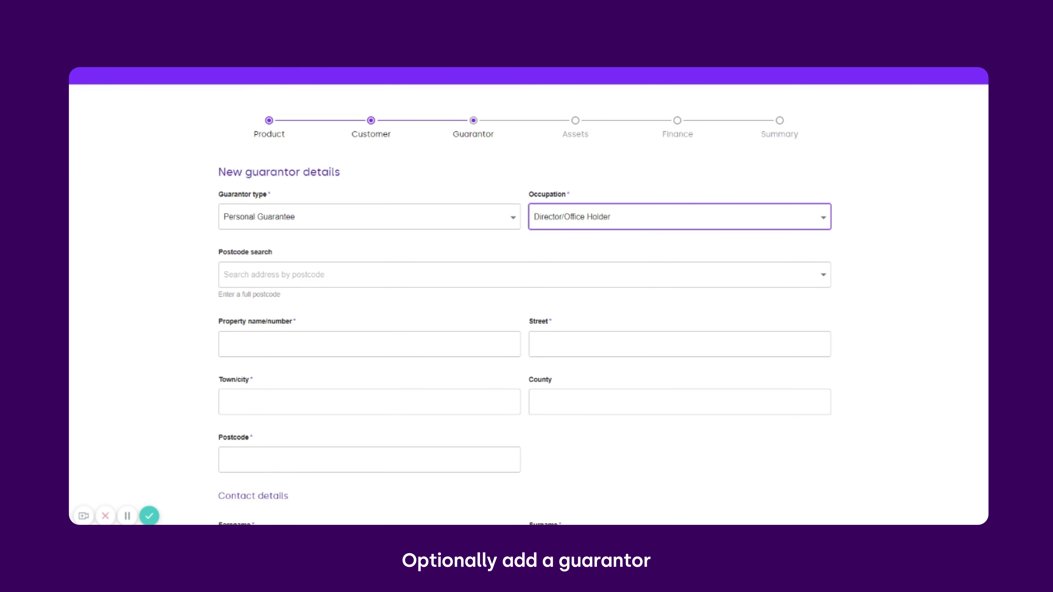
pyautogui.click(369, 343)
pyautogui.press('Tab')
pyautogui.press('Tab')
pyautogui.scroll(-1, 526, 291)
pyautogui.write('Sunbury')
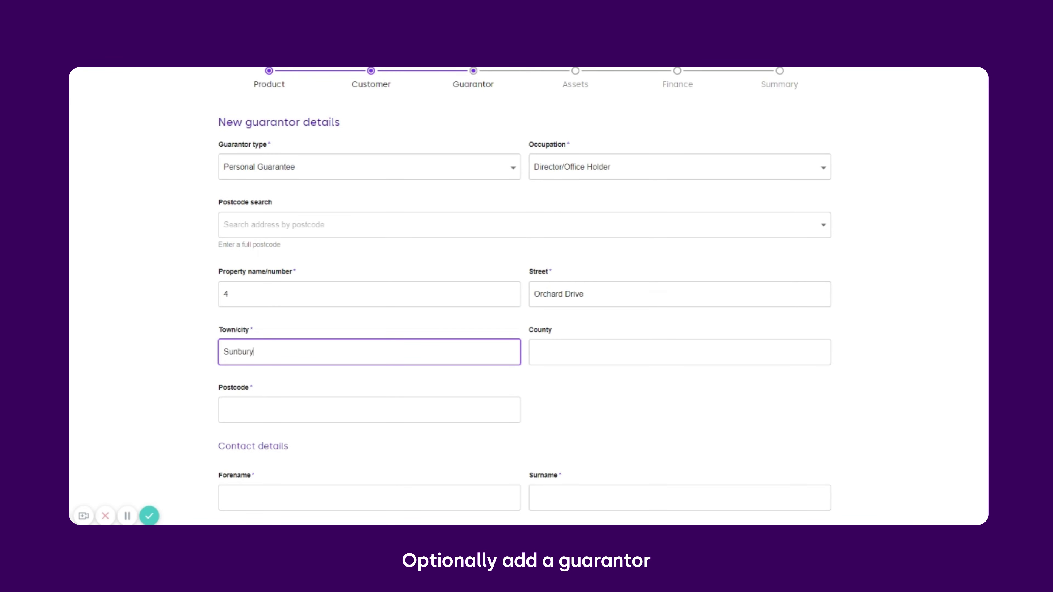
pyautogui.press('Tab')
pyautogui.write('TW19 5JP')
pyautogui.scroll(-6, 526, 291)
# Enter the guarantor's forename, surname and date of birth, then submit the new guarantor.
pyautogui.press('Tab')
pyautogui.press('Tab')
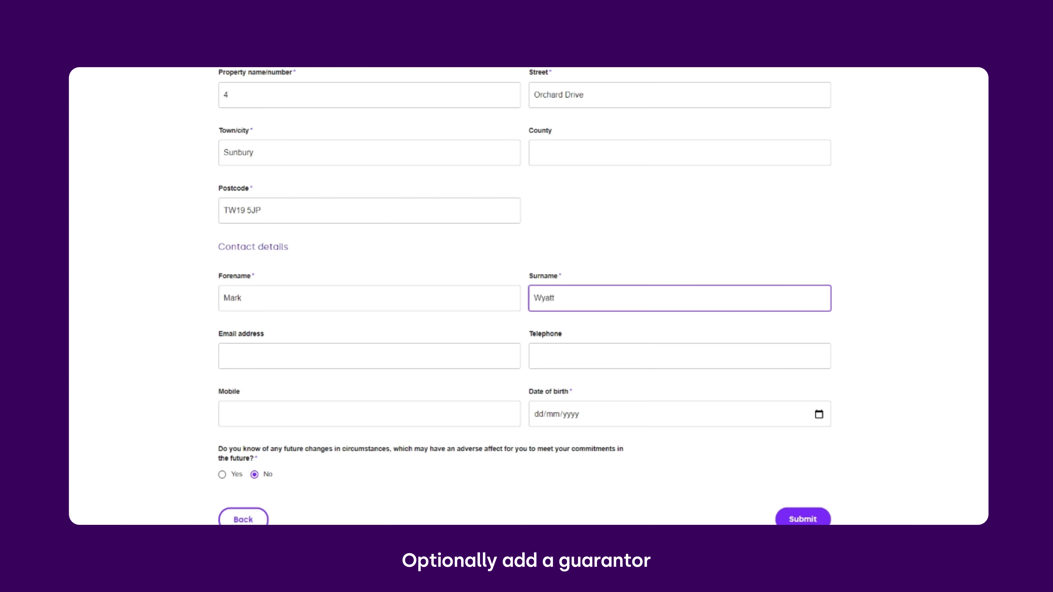
pyautogui.press('Tab')
pyautogui.press('Tab')
pyautogui.press('Tab')
pyautogui.press('Tab')
pyautogui.write('14051976')
pyautogui.click(545, 432)
pyautogui.scroll(-2, 456, 410)
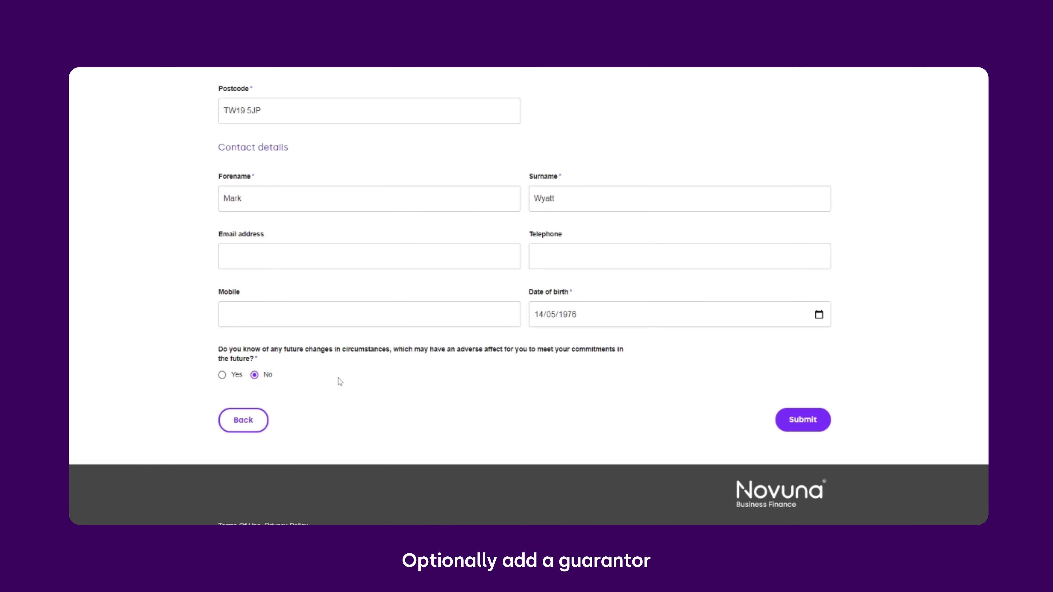
pyautogui.click(800, 416)
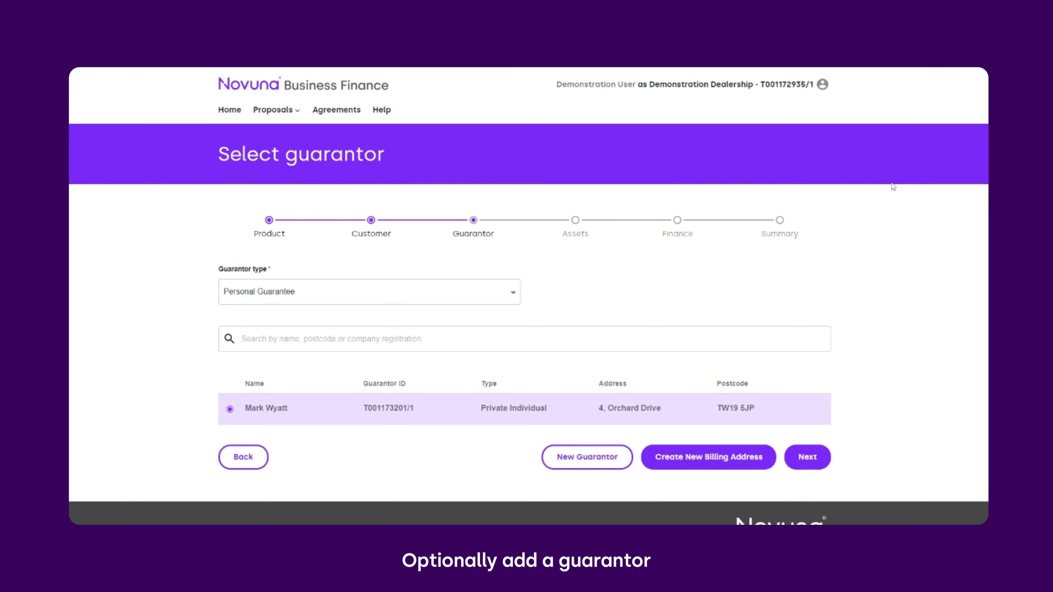
pyautogui.scroll(-1, 722, 279)
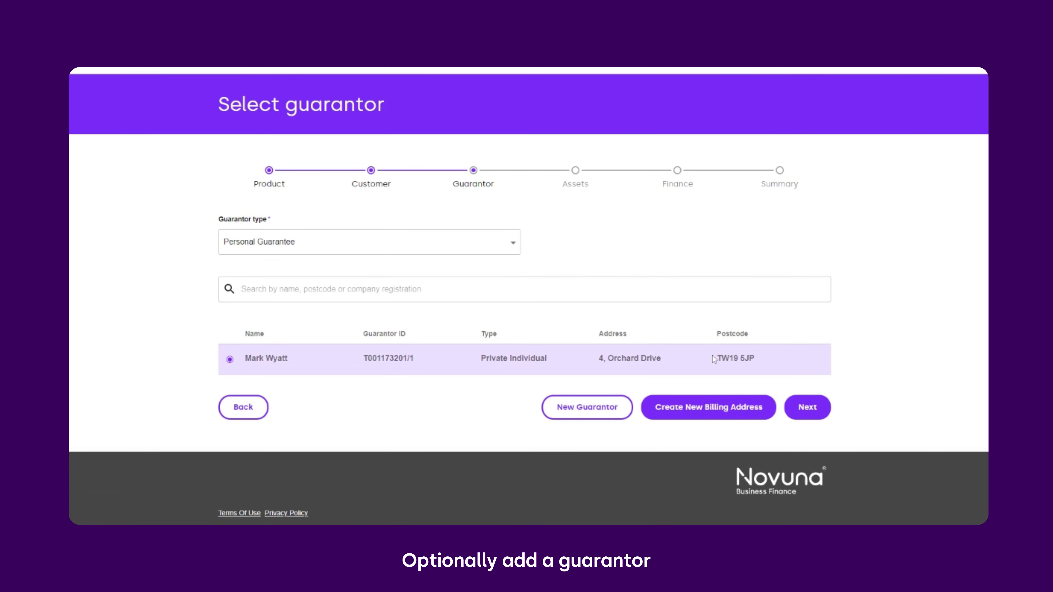